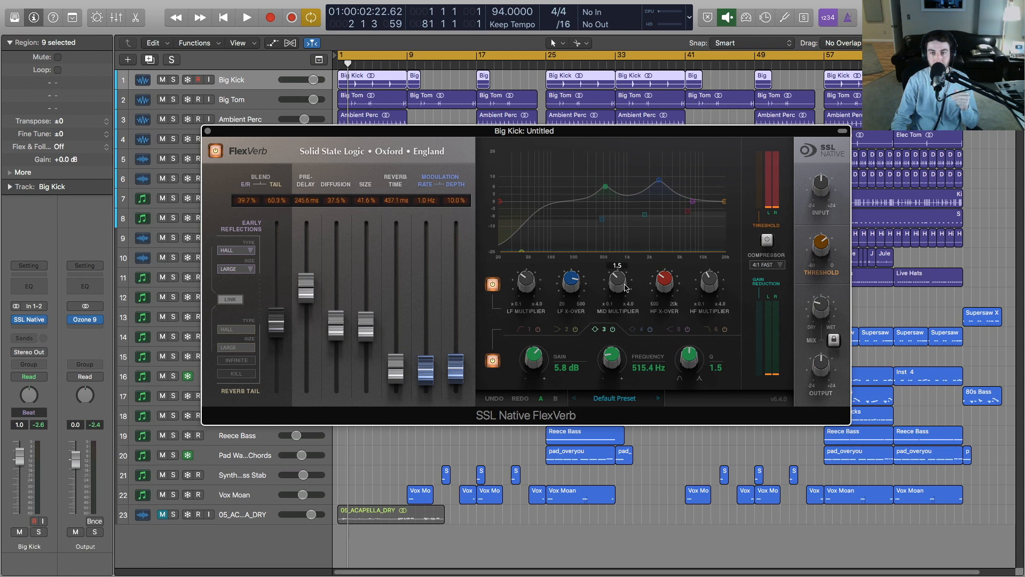
- Move the green EQ band of the Big Kick's FlexVerb to about 532.6 Hz and close the plug-in window
mouse_move(664, 273)
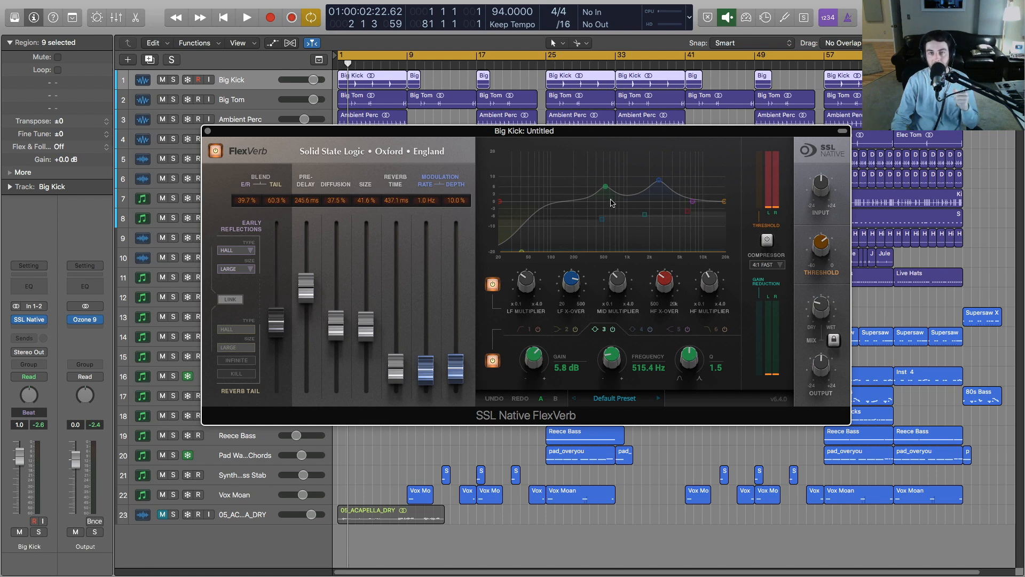
drag(606, 187, 605, 185)
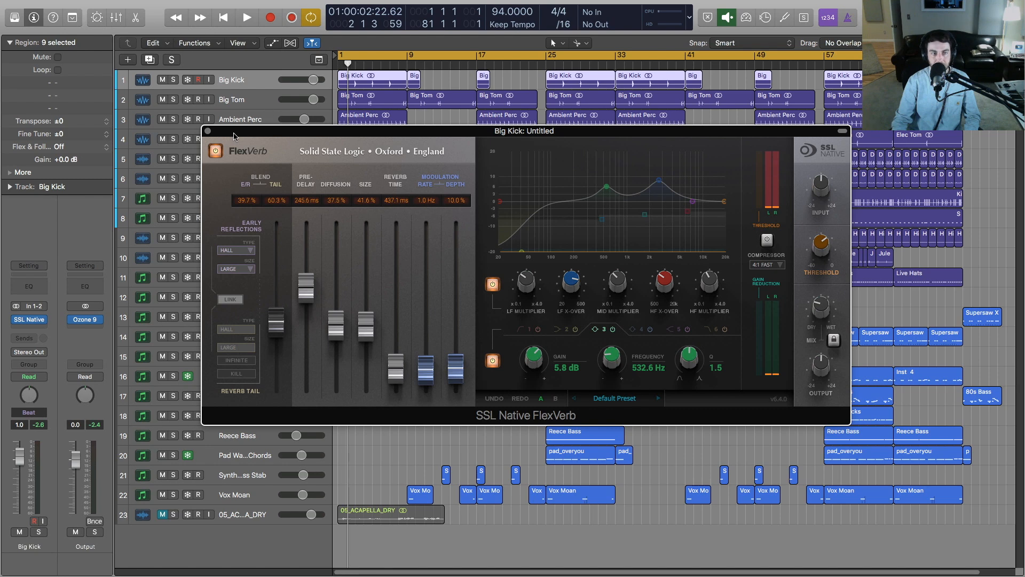
click(208, 130)
- Inspect the FlexVerb settings on the Big Tom and Ambient Perc tracks, one plug-in window at a time
click(240, 99)
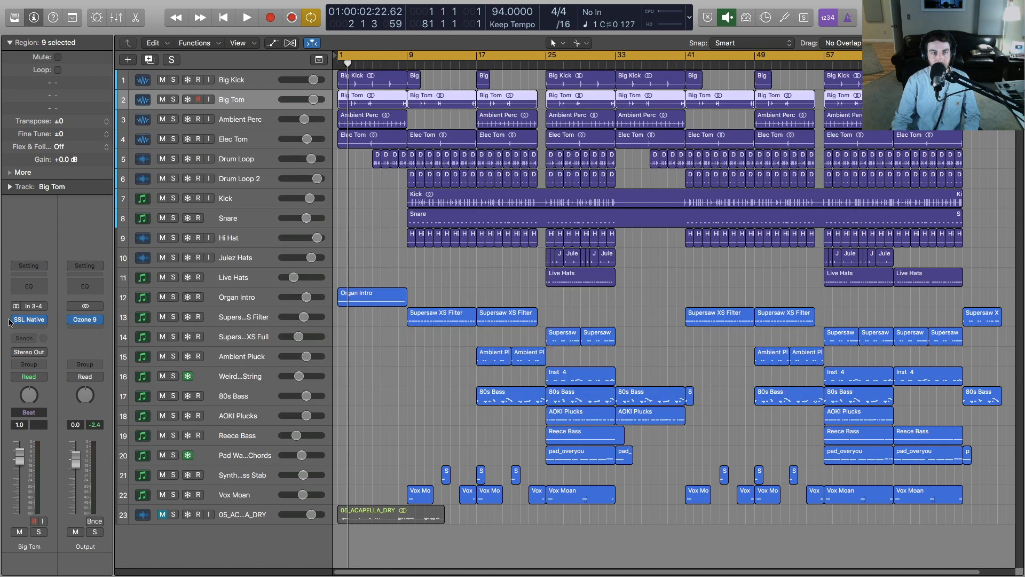
click(28, 320)
drag(92, 35, 287, 155)
click(235, 150)
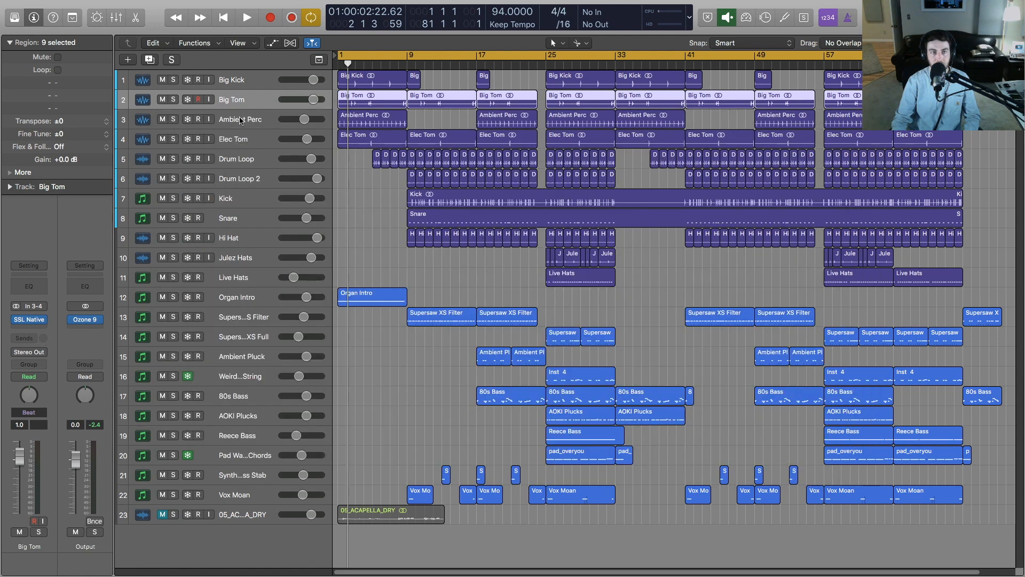
click(240, 122)
click(28, 319)
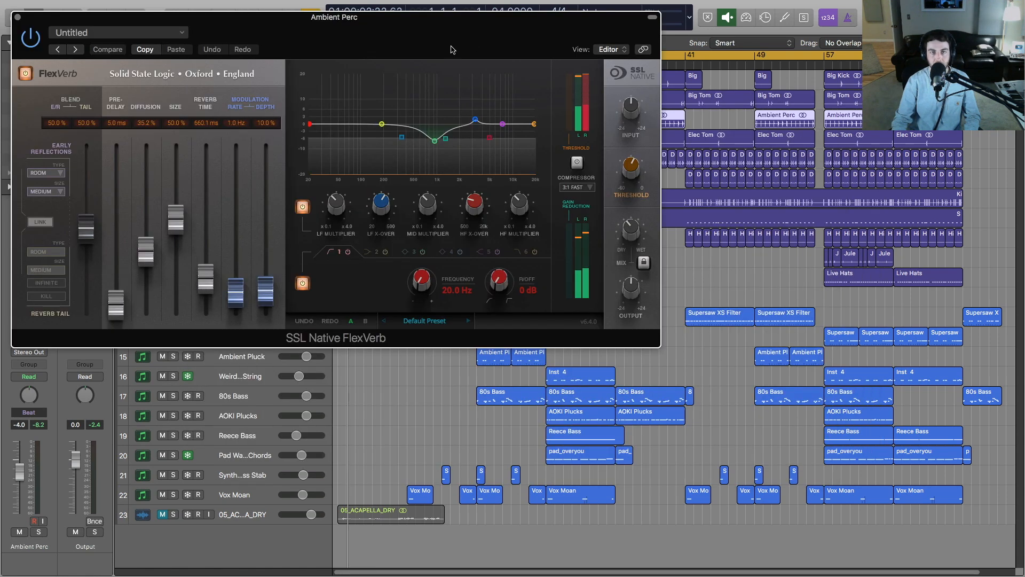
drag(387, 36, 589, 146)
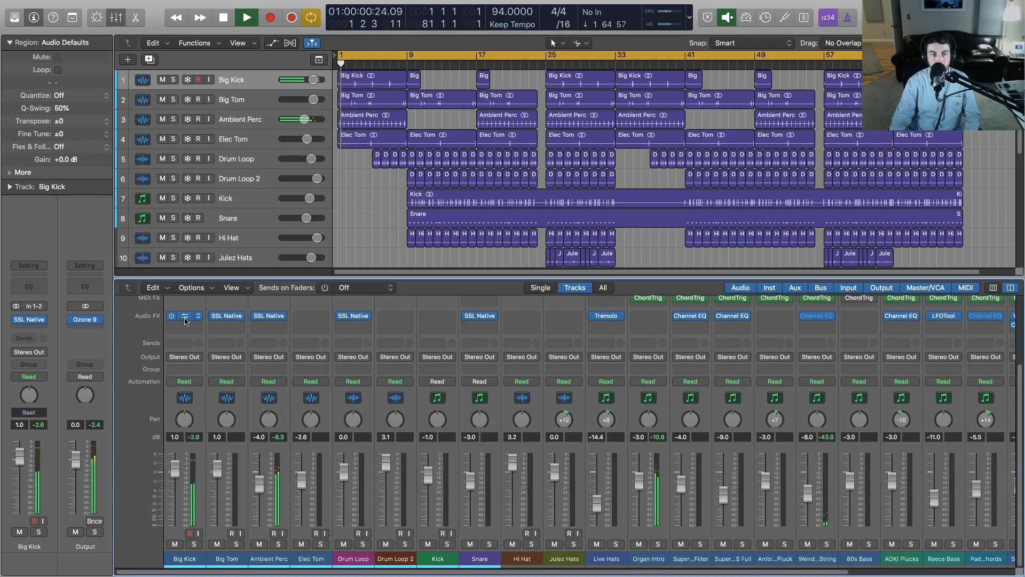
- During playback, review the FlexVerb inserts on the Big Kick and Ambient Perc channels from the mixer
click(184, 316)
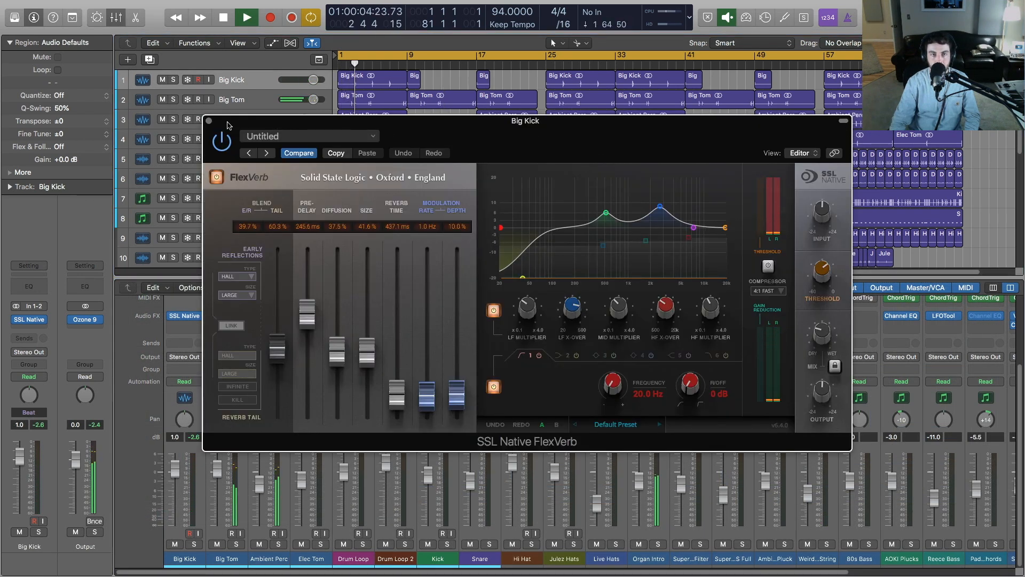
click(209, 121)
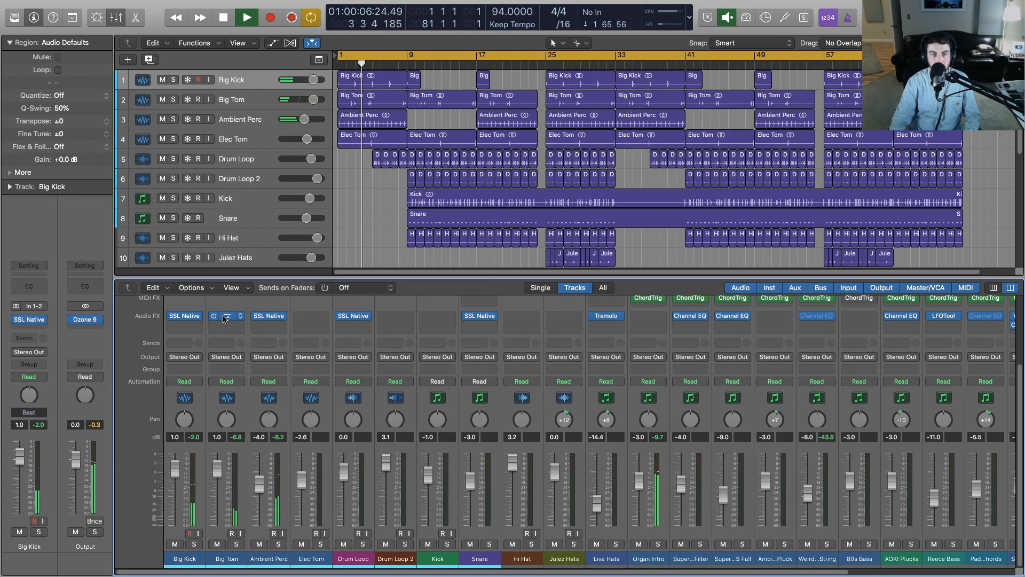
click(264, 318)
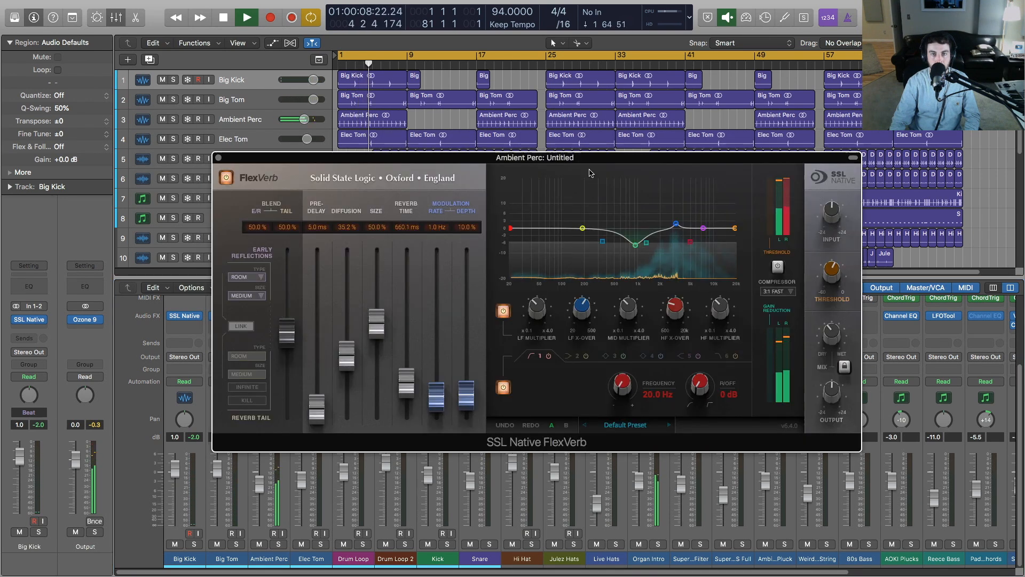
click(217, 158)
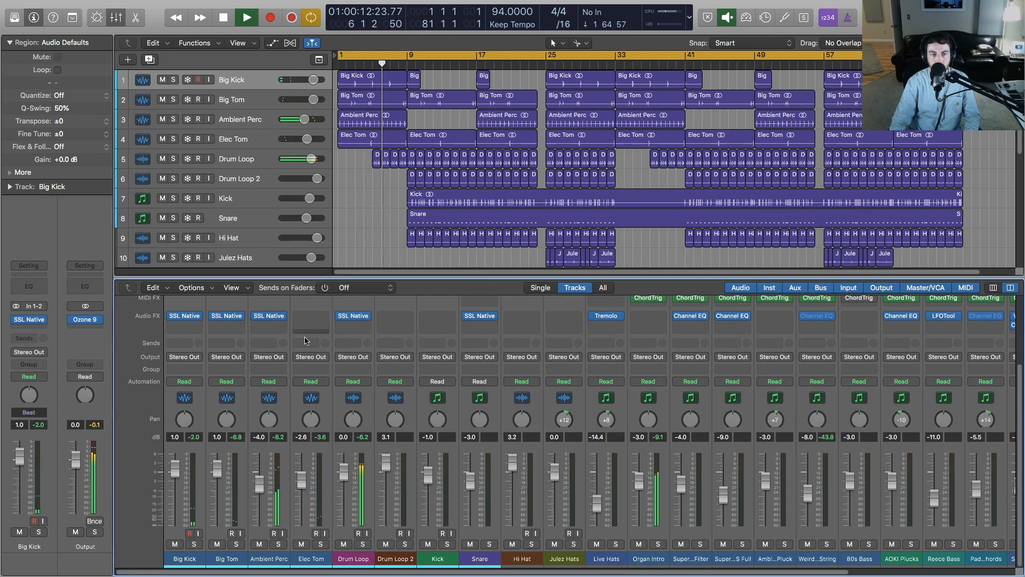
- Review the FlexVerb inserts on the Drum Loop and Snare channels while the song plays
click(355, 318)
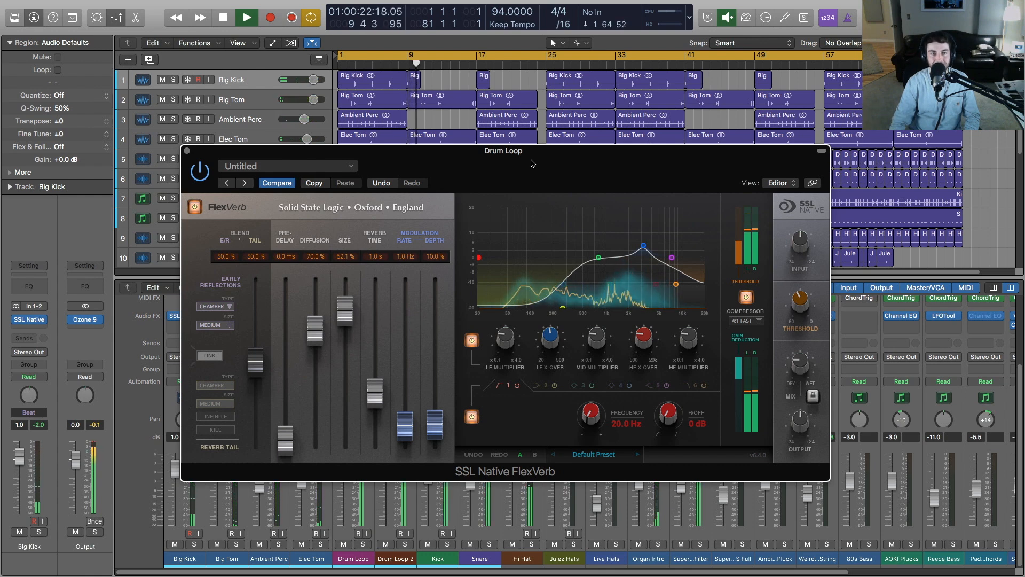
click(187, 152)
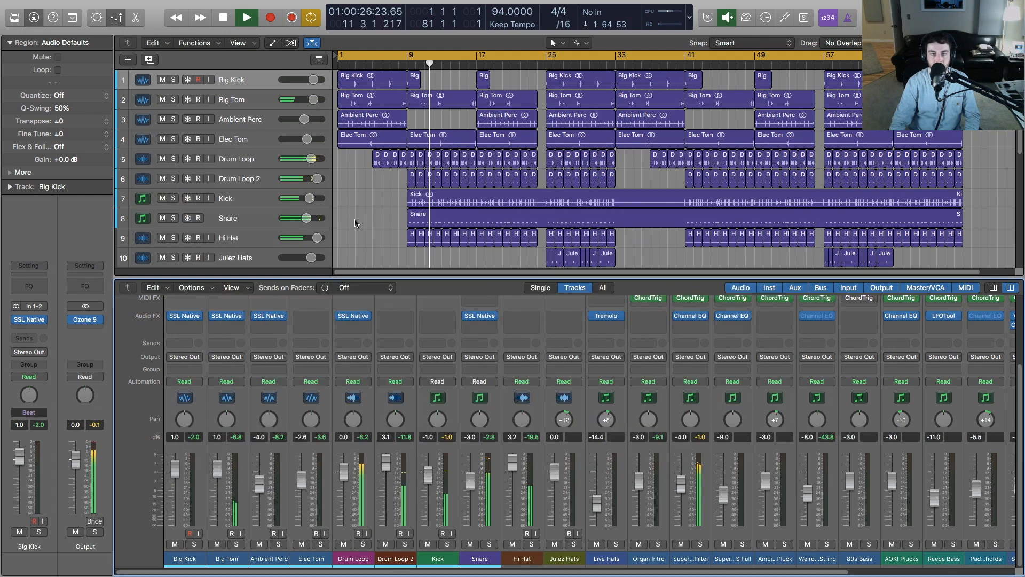
click(485, 316)
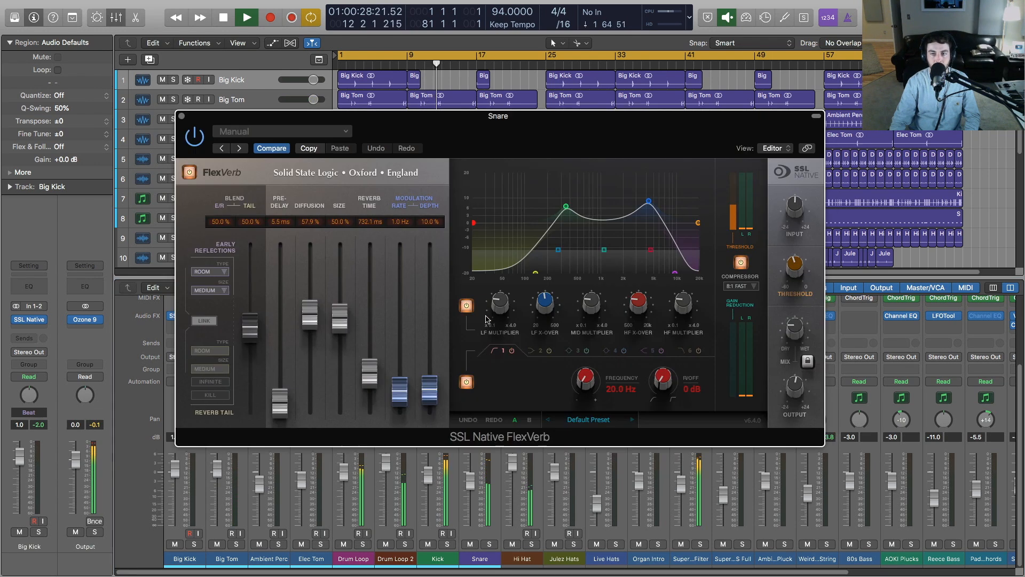
drag(517, 125, 526, 128)
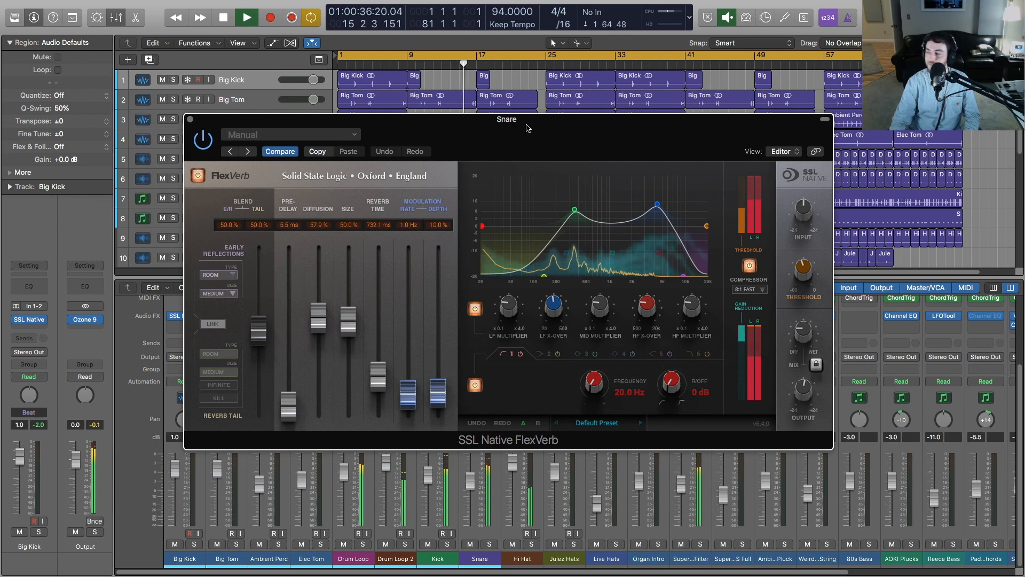
click(191, 120)
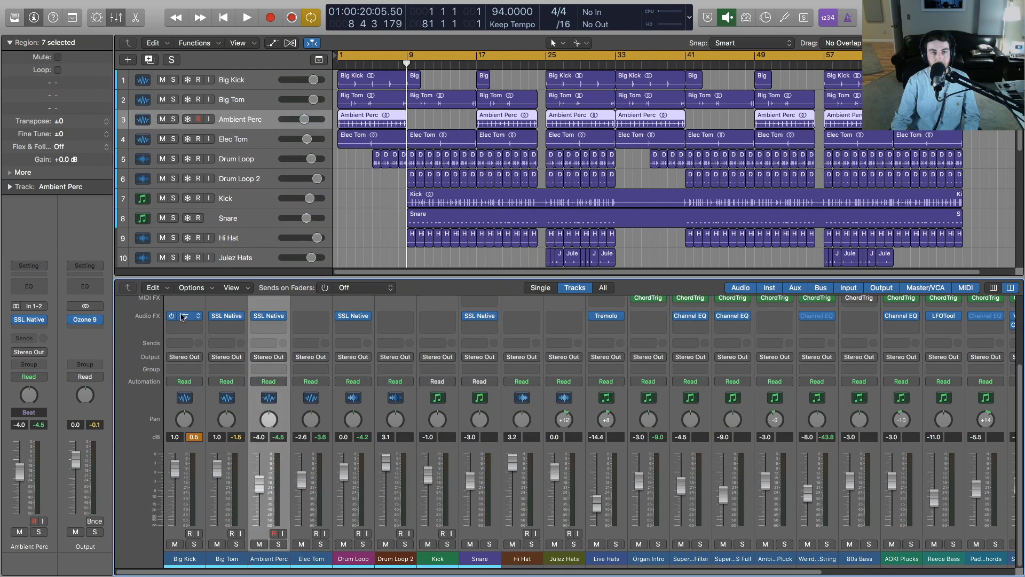
- Solo the Big Kick and compare its sound with FlexVerb bypassed and enabled
click(184, 317)
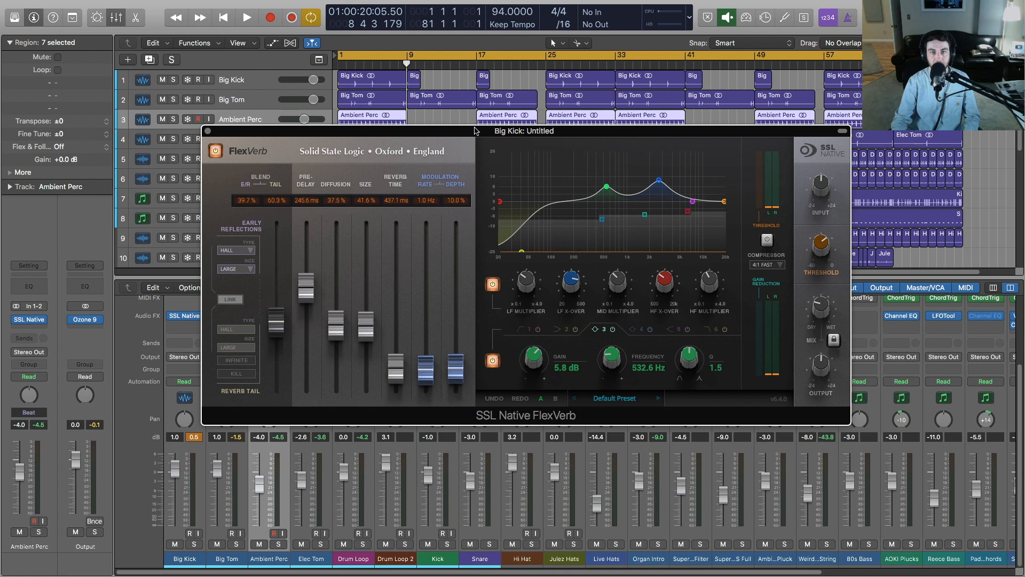
drag(475, 130, 463, 122)
key(s)
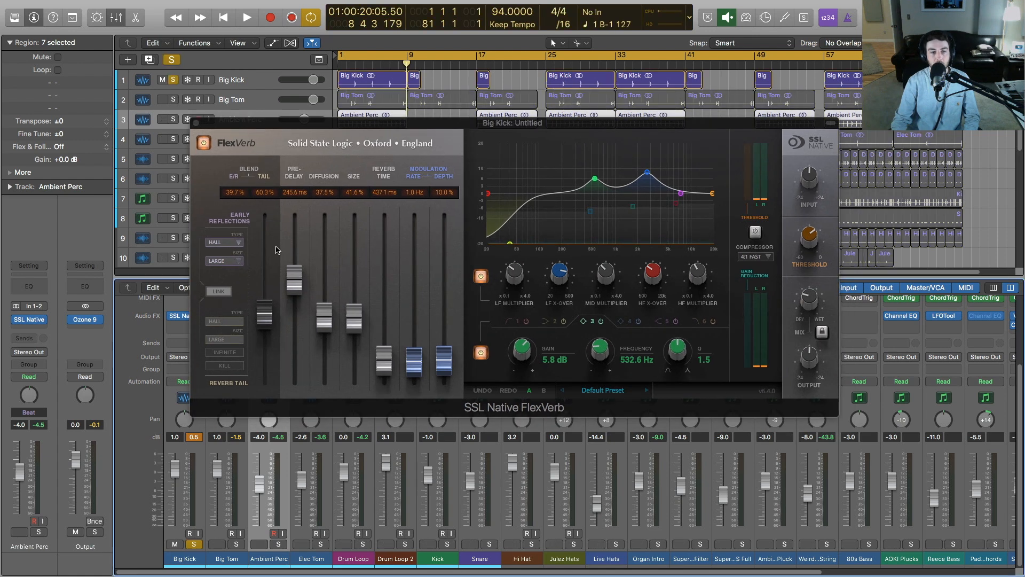
click(208, 144)
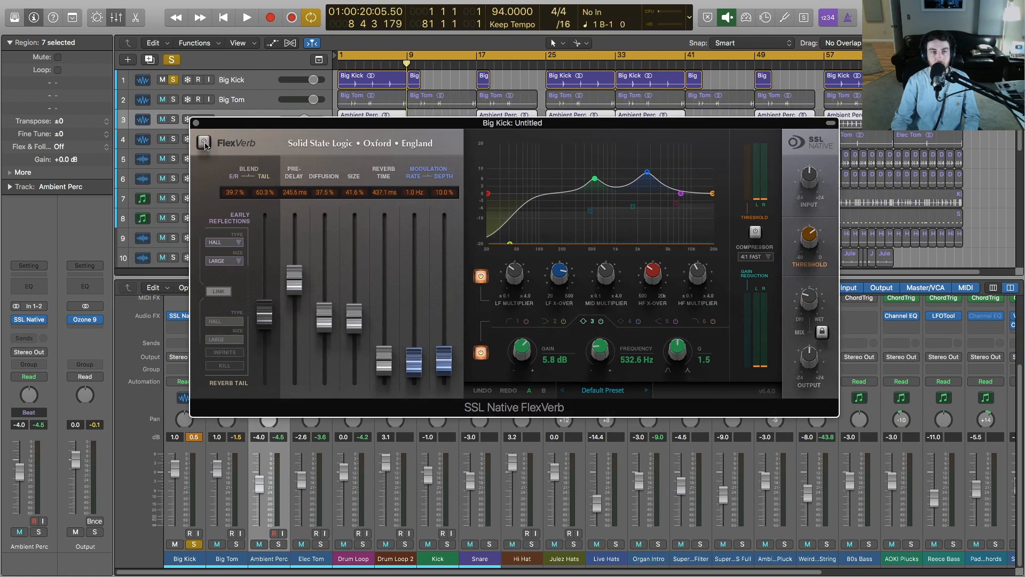
key(space)
key(space)
click(206, 144)
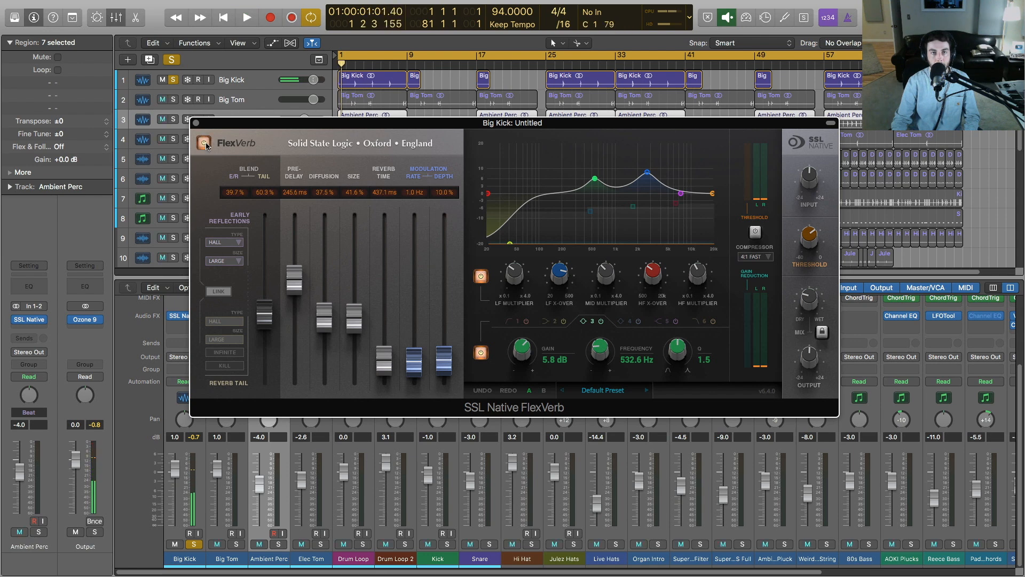
key(space)
key(space)
key(space)
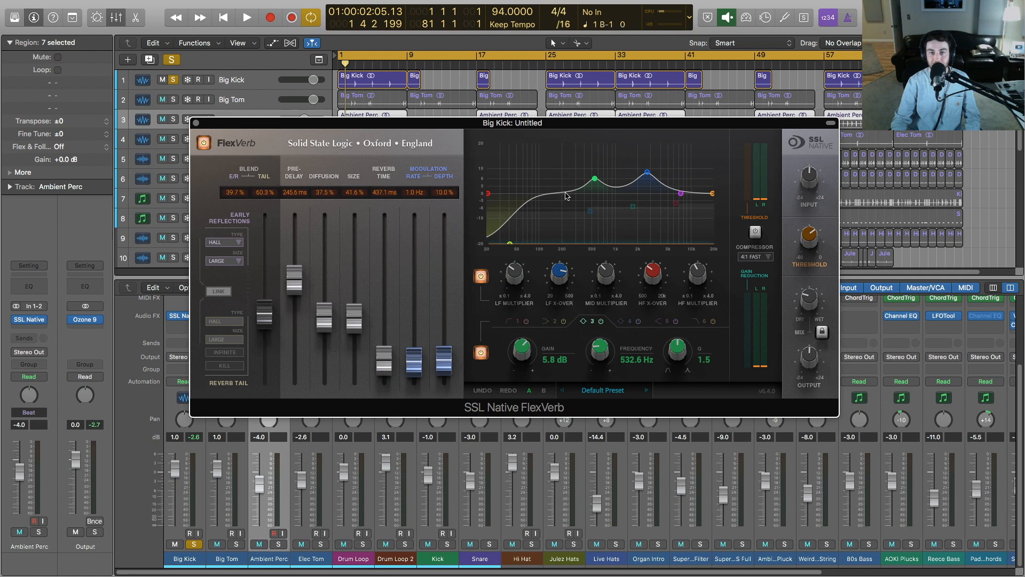
- Select the 2.6 kHz EQ band in the Big Kick's FlexVerb and play the soloed kick
click(647, 173)
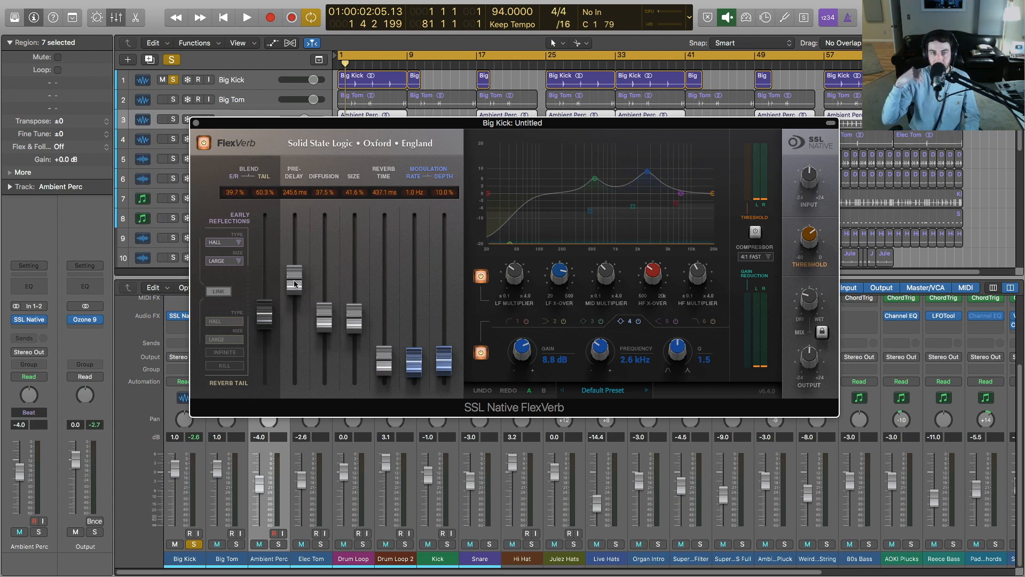
key(space)
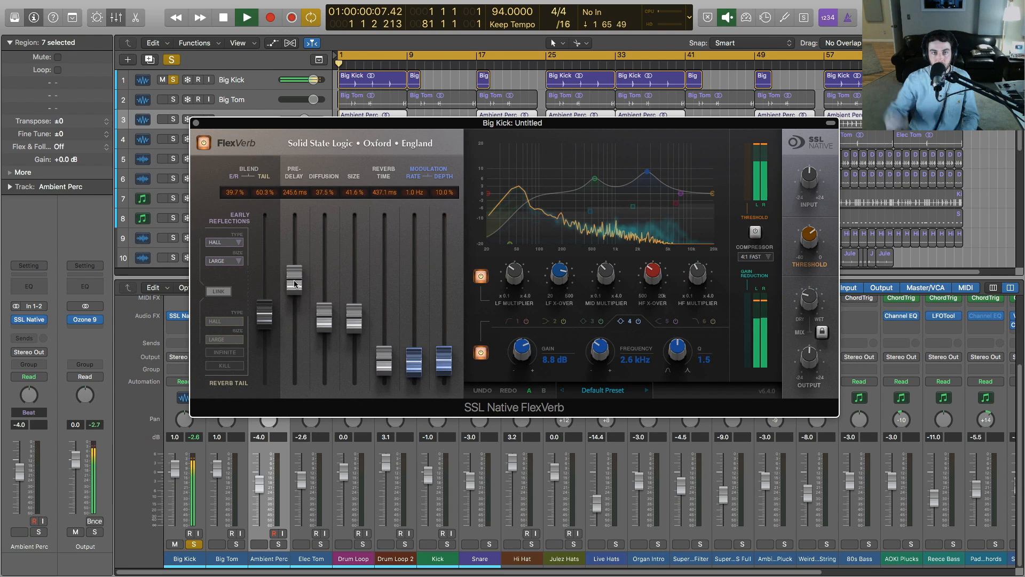
key(space)
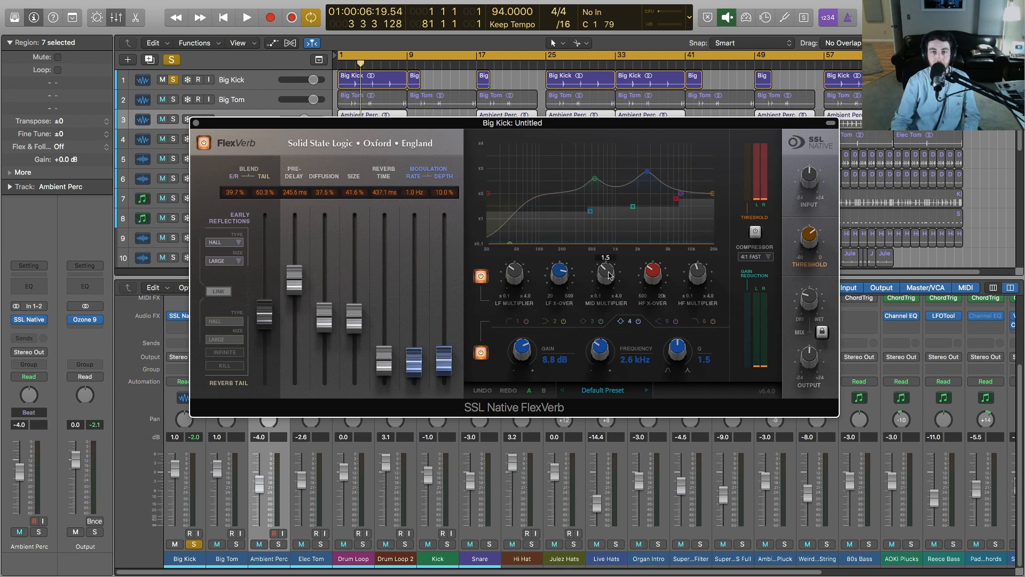
- Lower the mid multiplier of the Big Kick's FlexVerb to 0.1, auditioning the shortened reverb on the soloed kick
key(space)
drag(610, 275, 611, 315)
key(space)
key(space)
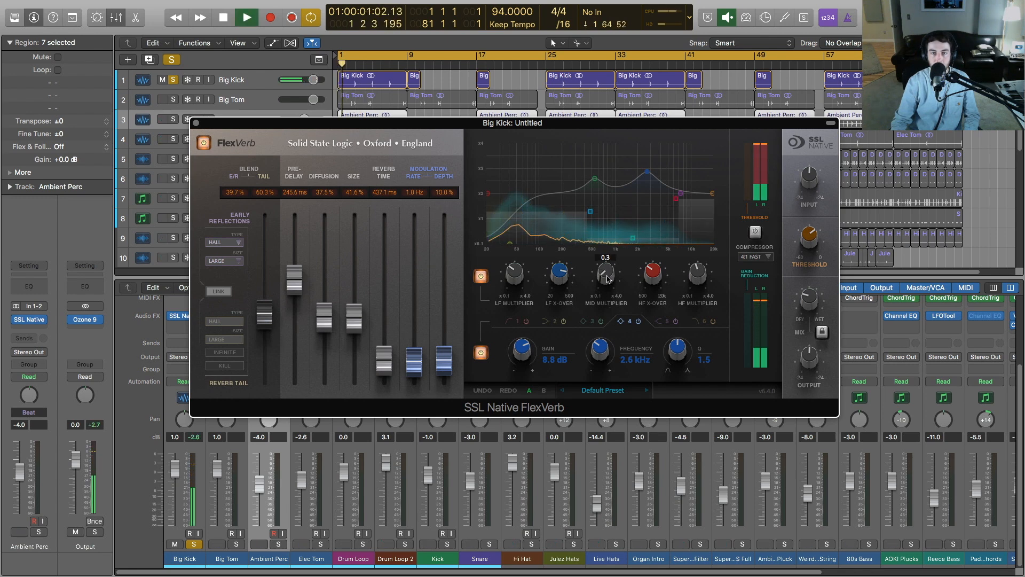
key(space)
drag(607, 275, 607, 278)
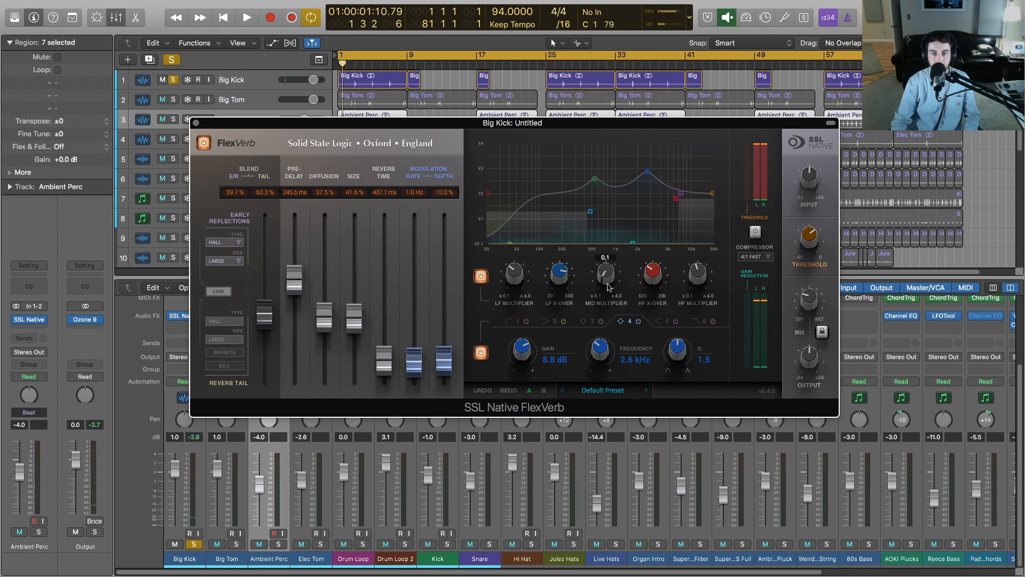
key(space)
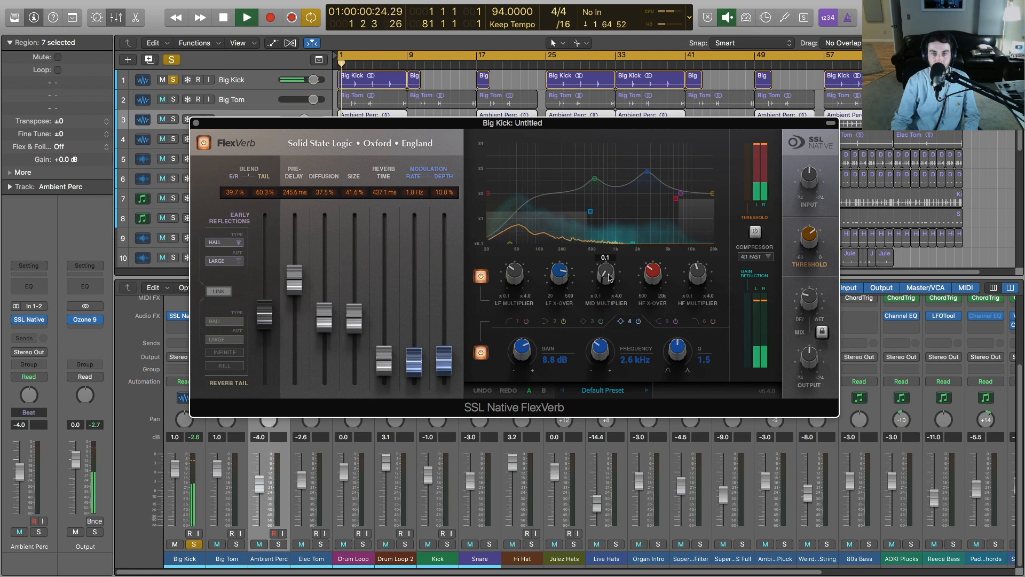
key(space)
- Raise the mid multiplier of the Big Kick's FlexVerb to 2.5, auditioning the soloed kick at 2.3 on the way
drag(608, 274, 612, 205)
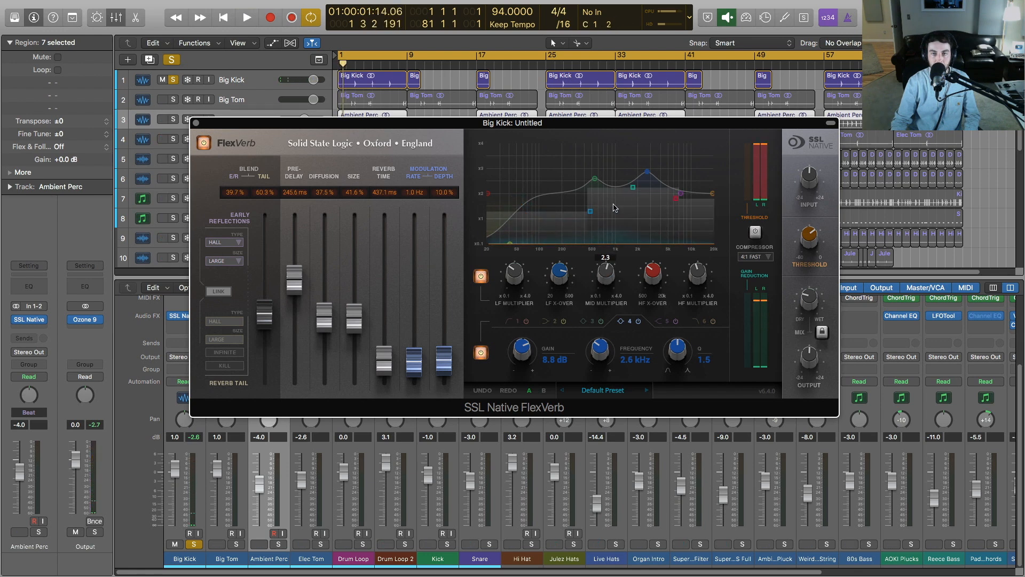
key(space)
key(space)
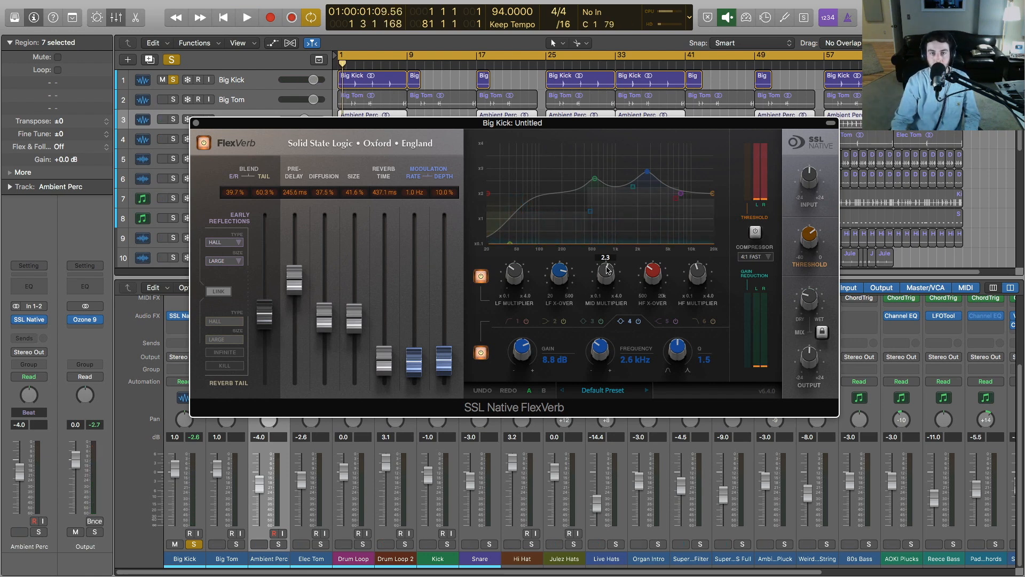
drag(605, 273, 607, 269)
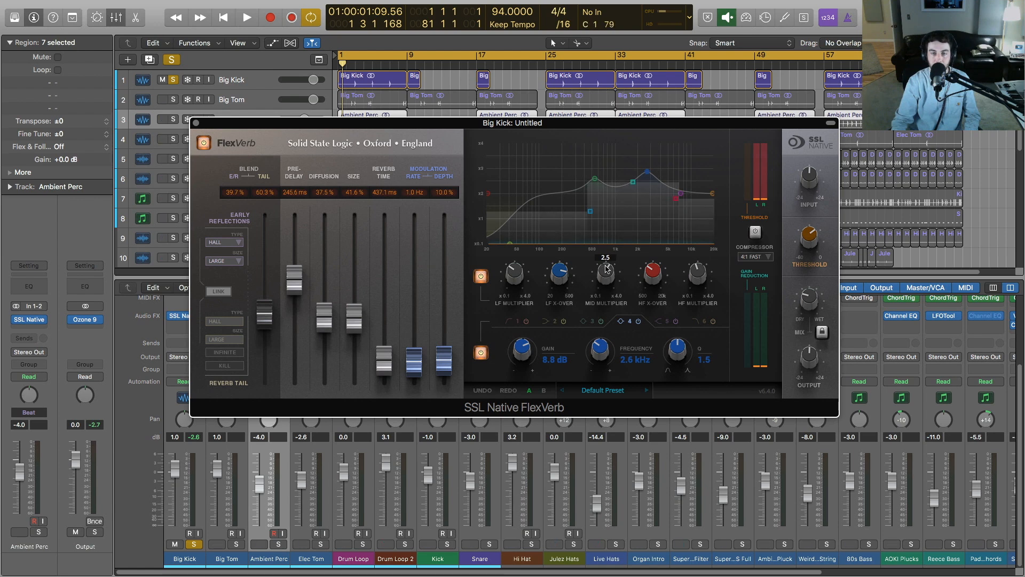
- Play the soloed Big Tom and toggle its FlexVerb bypass to compare the sound
key(space)
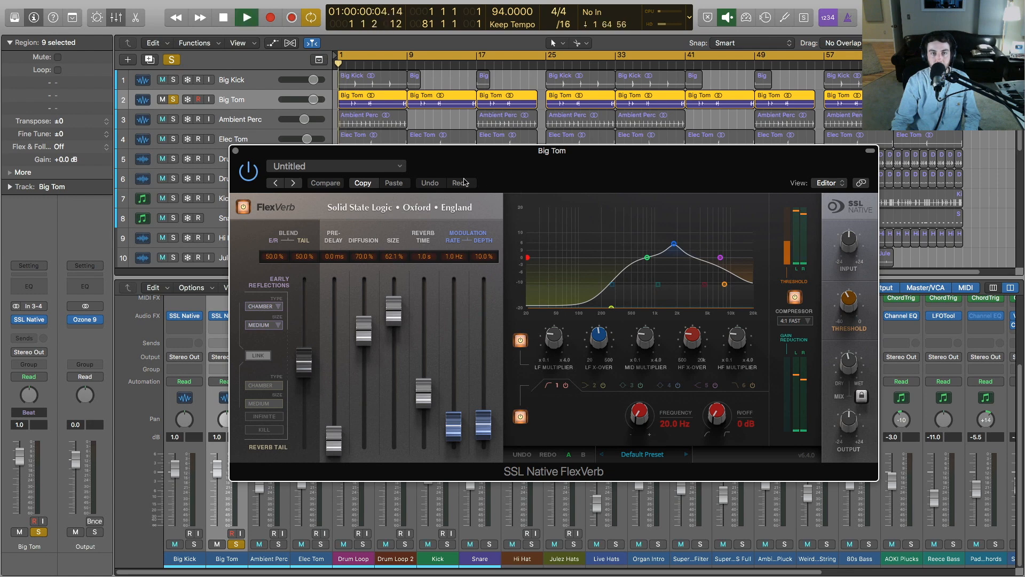
click(244, 208)
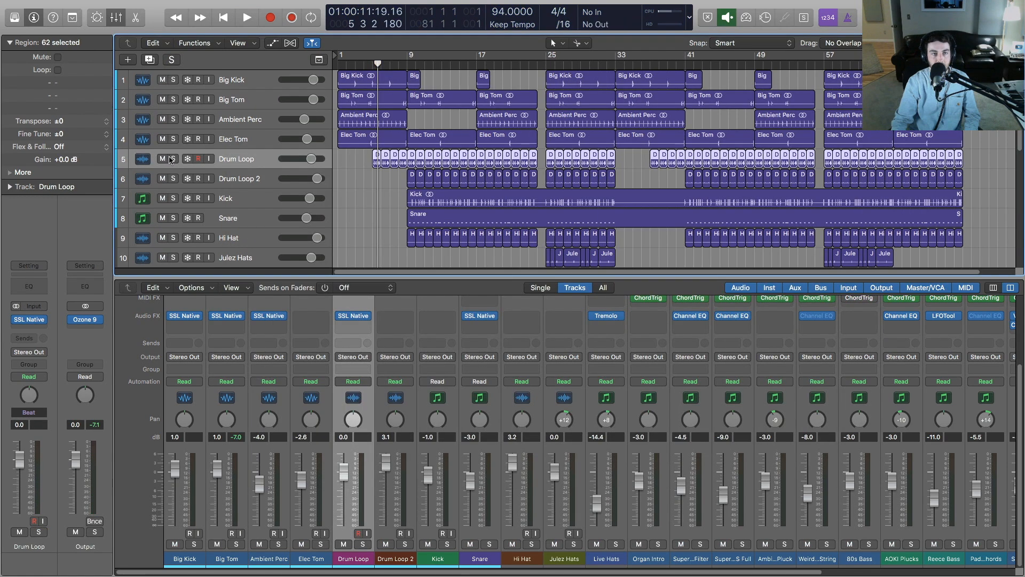
- Solo the Drum Loop and compare its playback with FlexVerb bypassed and enabled
click(172, 159)
click(353, 316)
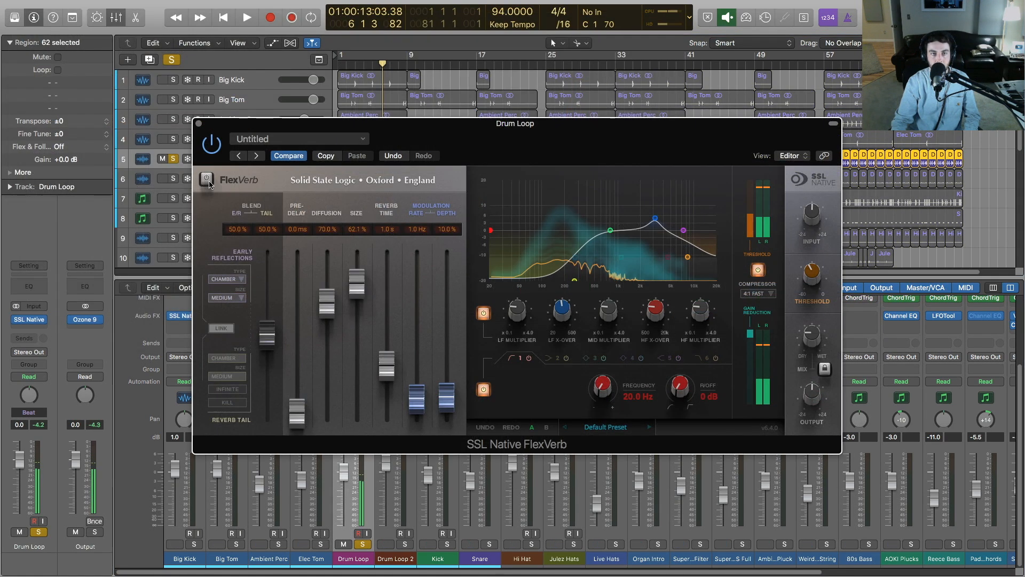
key(space)
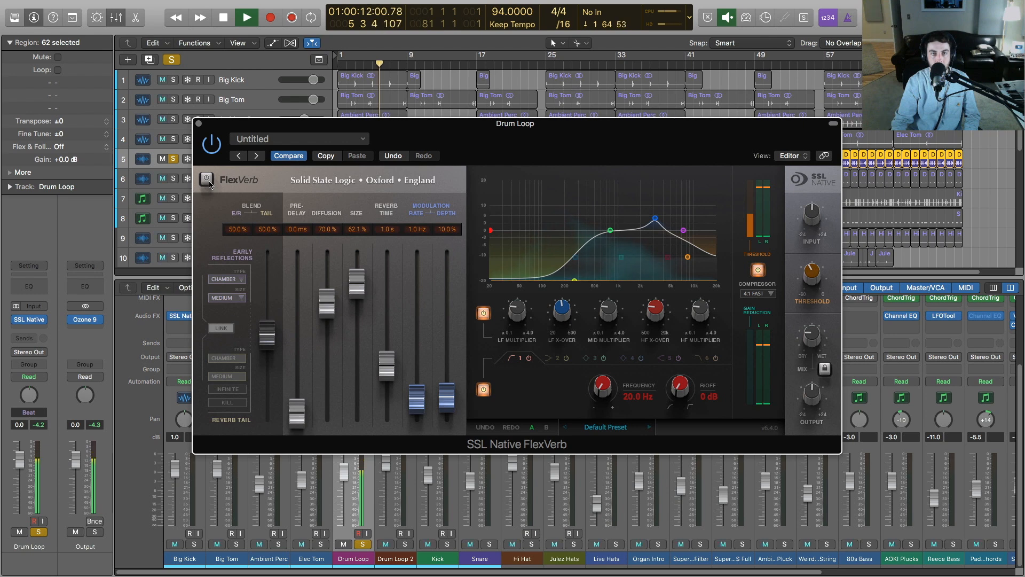
click(209, 183)
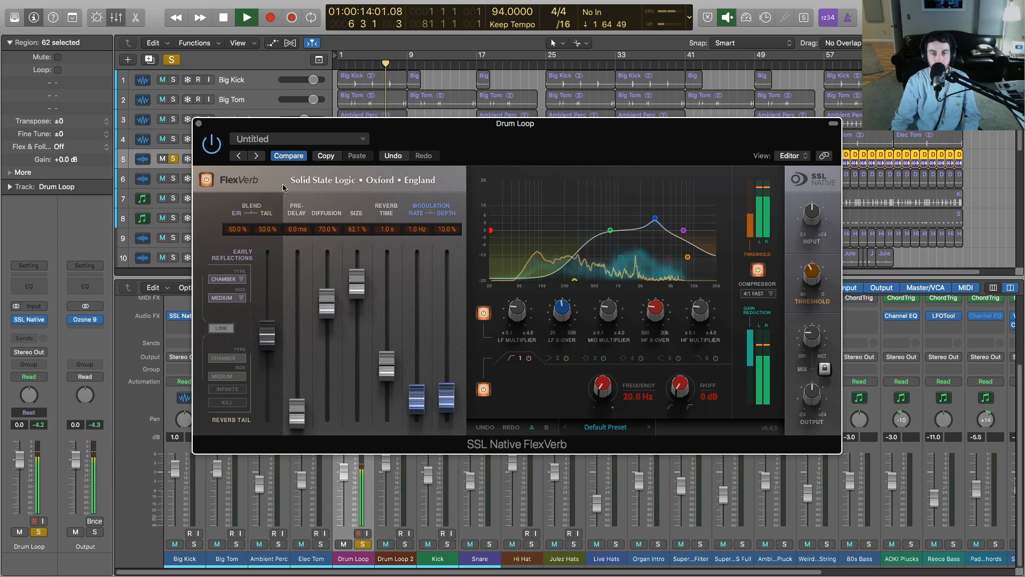
- Set the reverb time of the Drum Loop's FlexVerb to 1.6 s
drag(386, 359, 389, 338)
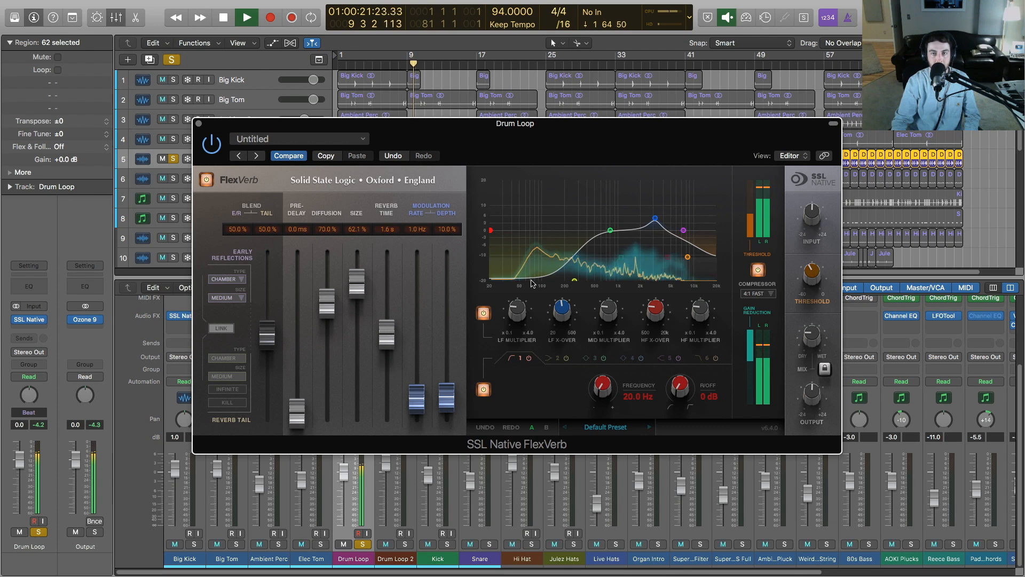
- Set the compressor of the Drum Loop's FlexVerb to 3:1 FAST and adjust its threshold while the loop plays
key(space)
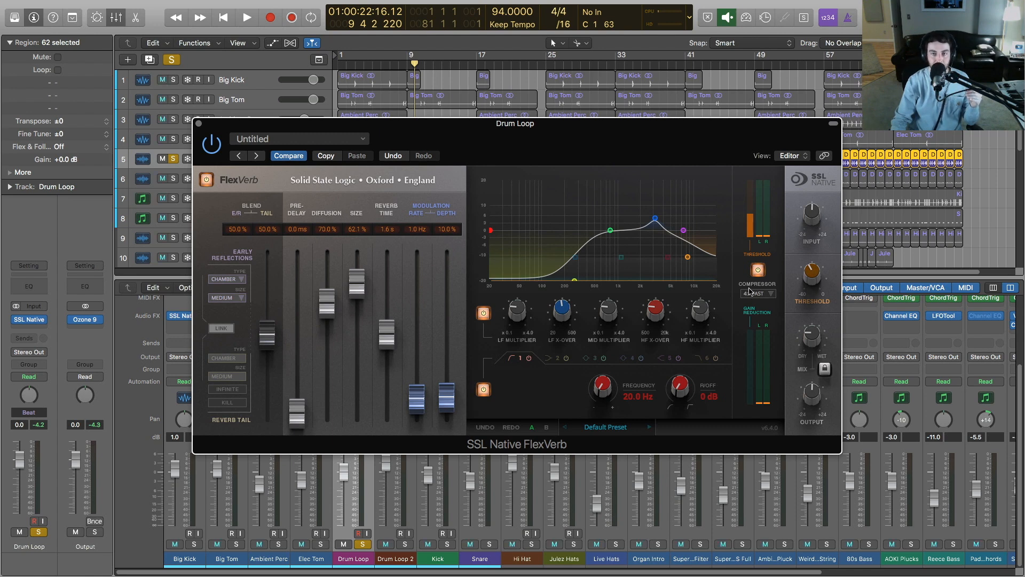
click(768, 293)
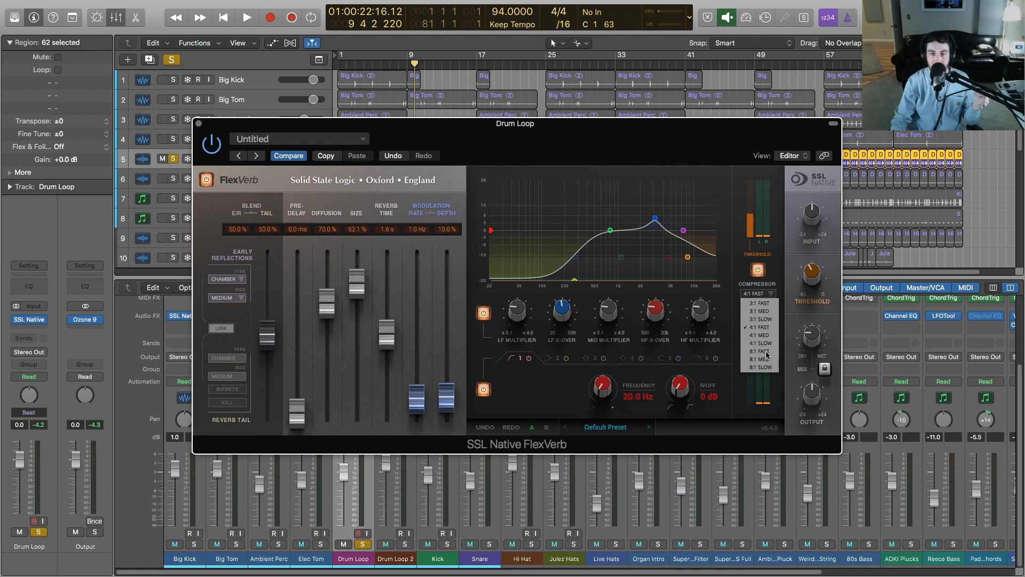
click(764, 303)
key(space)
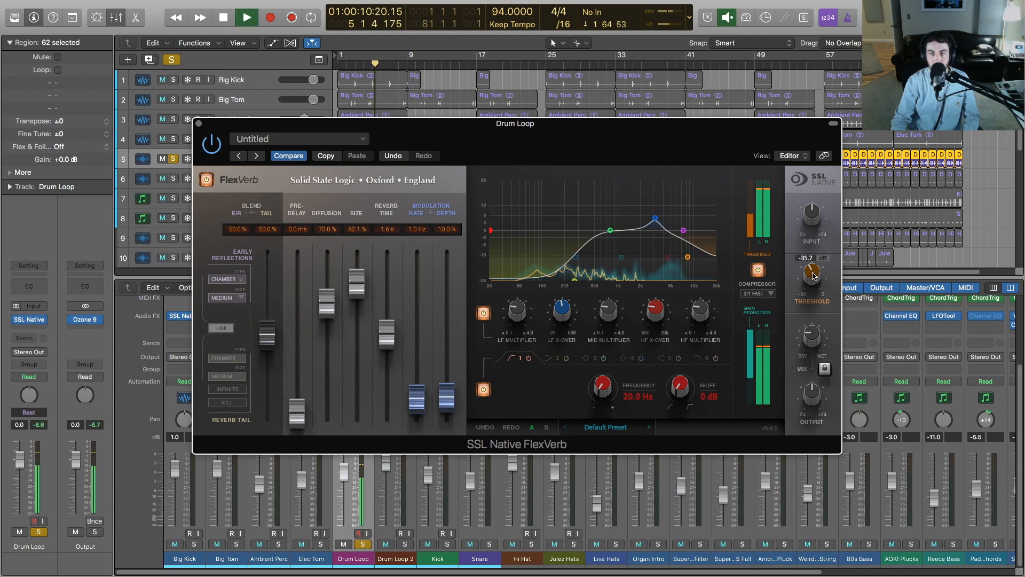
mouse_move(814, 300)
drag(814, 300, 824, 367)
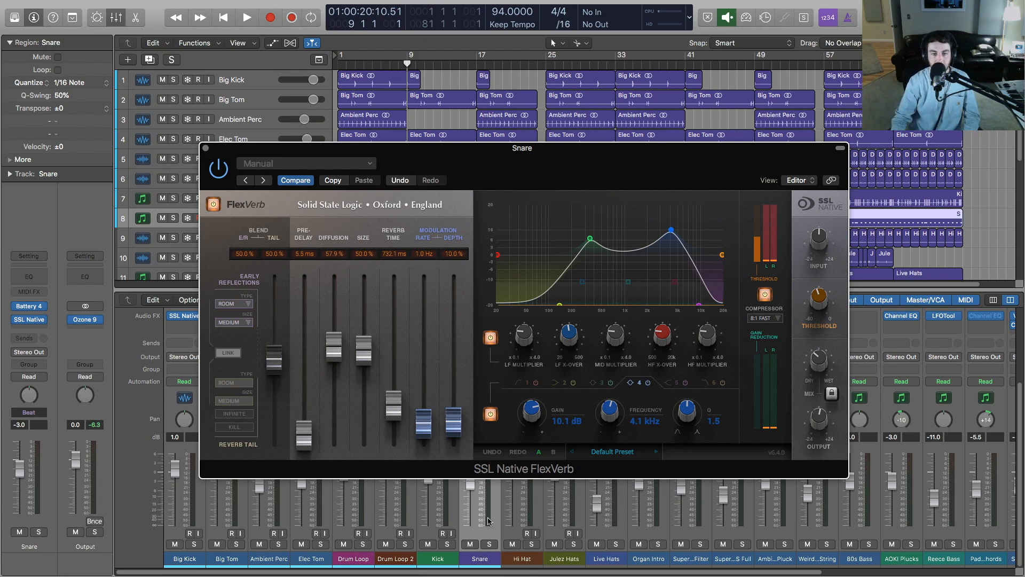
- Solo the Snare and compare its playback with FlexVerb bypassed and enabled
click(490, 544)
key(space)
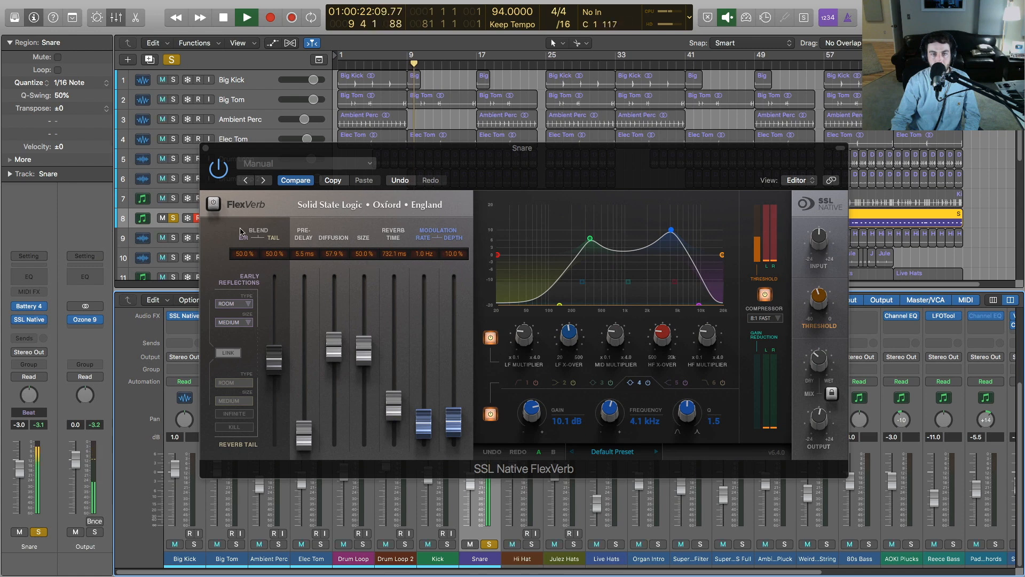
click(213, 204)
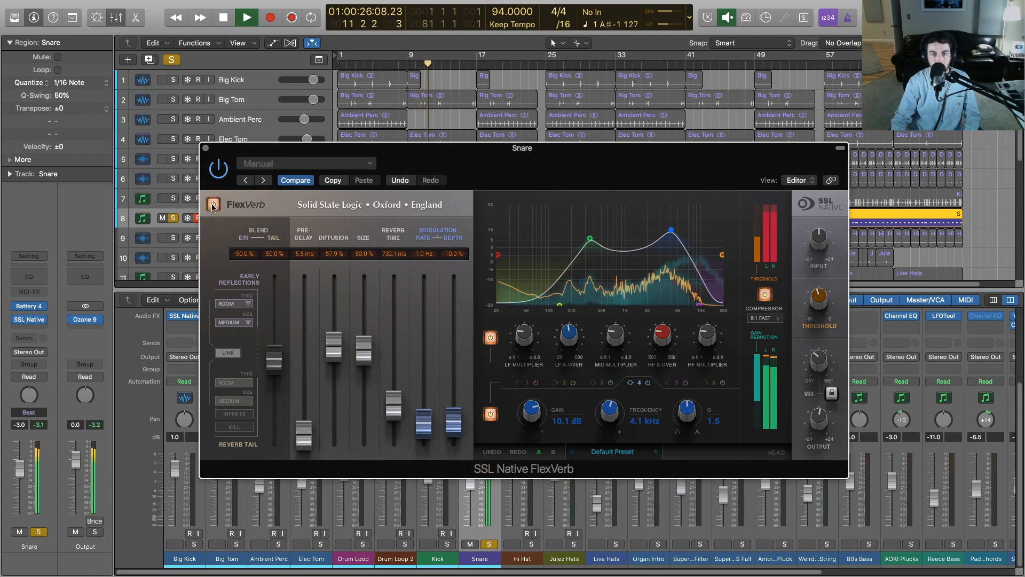
key(space)
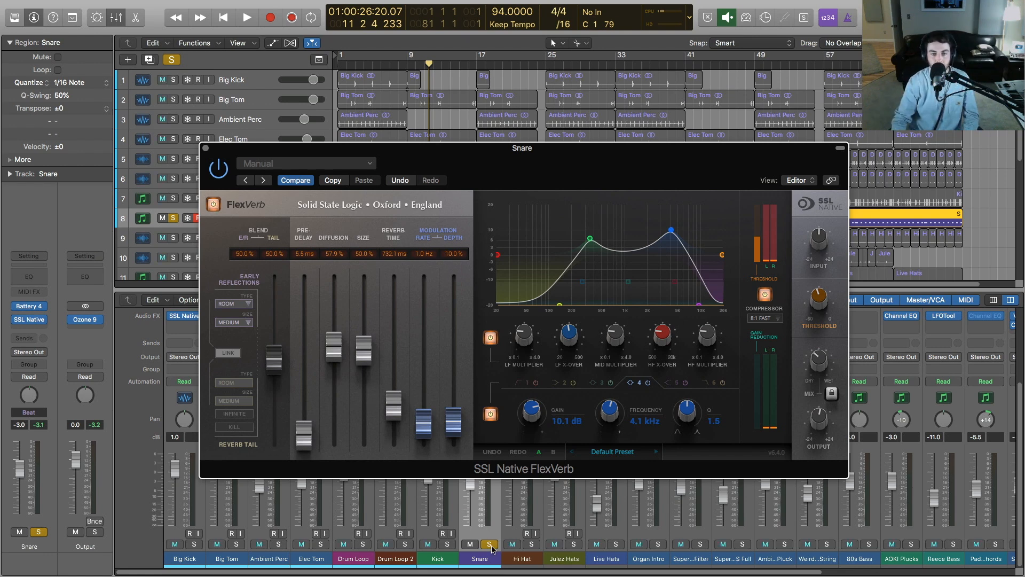
- Unsolo the Snare and replay the full mix from bar 9, toggling the Snare's FlexVerb bypass to compare
click(489, 544)
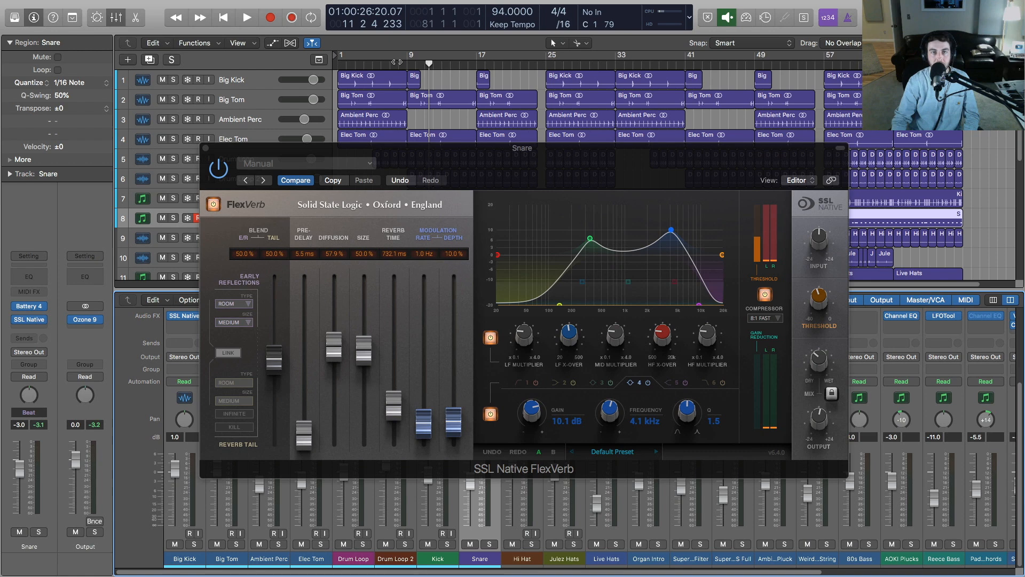
click(408, 63)
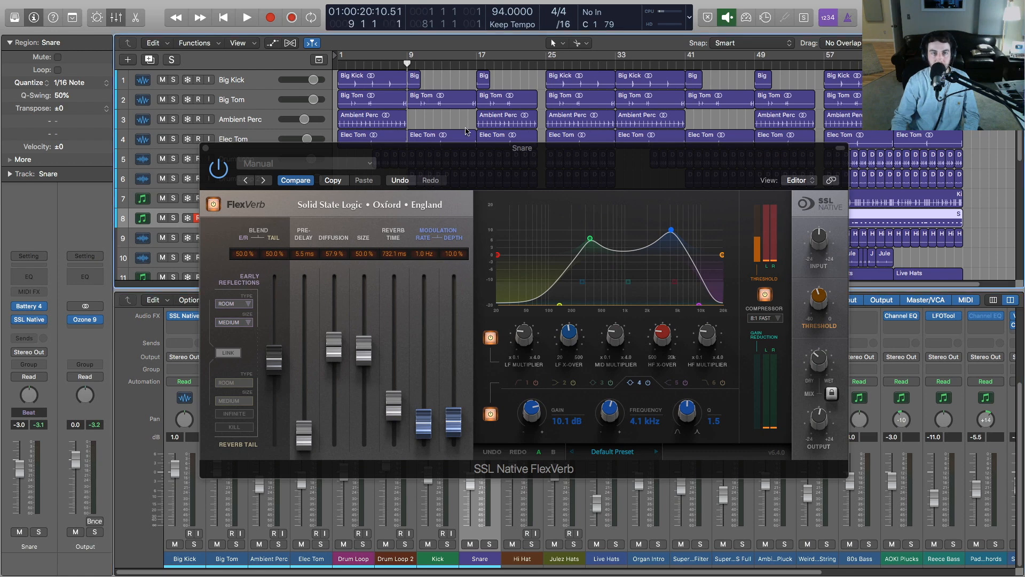
key(space)
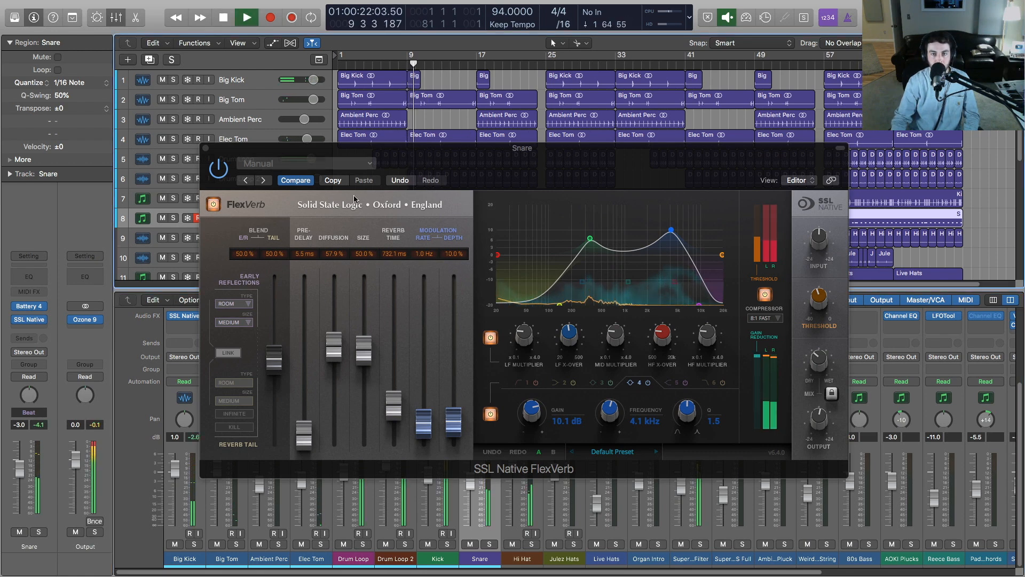
click(214, 205)
click(214, 205)
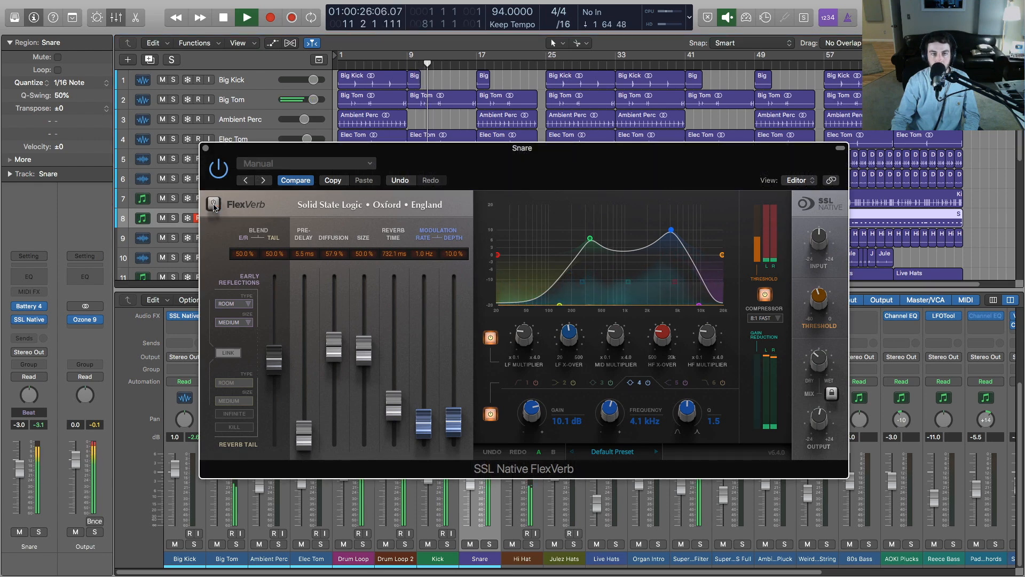
click(214, 206)
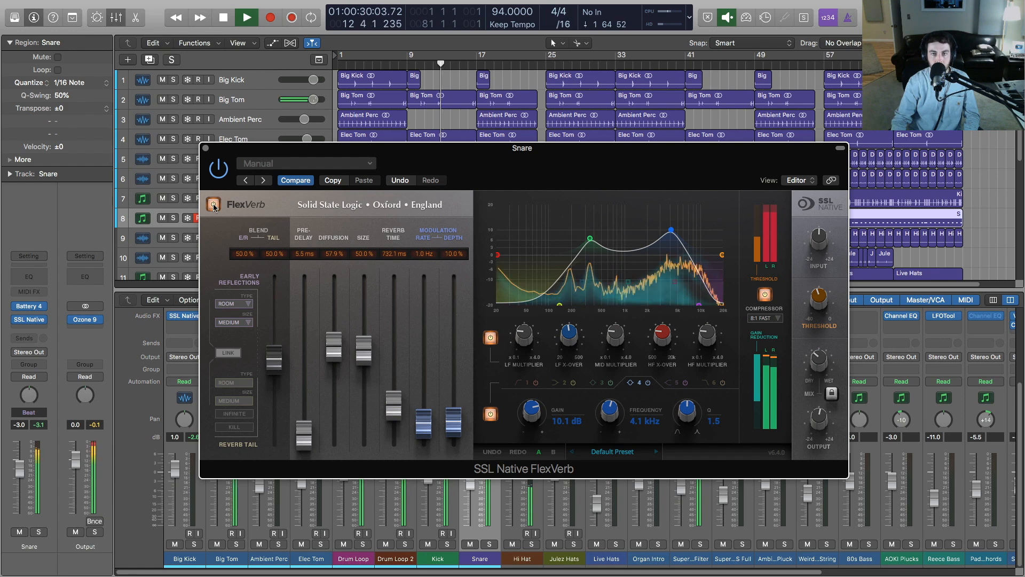
key(space)
- Solo the Snare again and compare its sound with FlexVerb's compressor switched on and off
key(s)
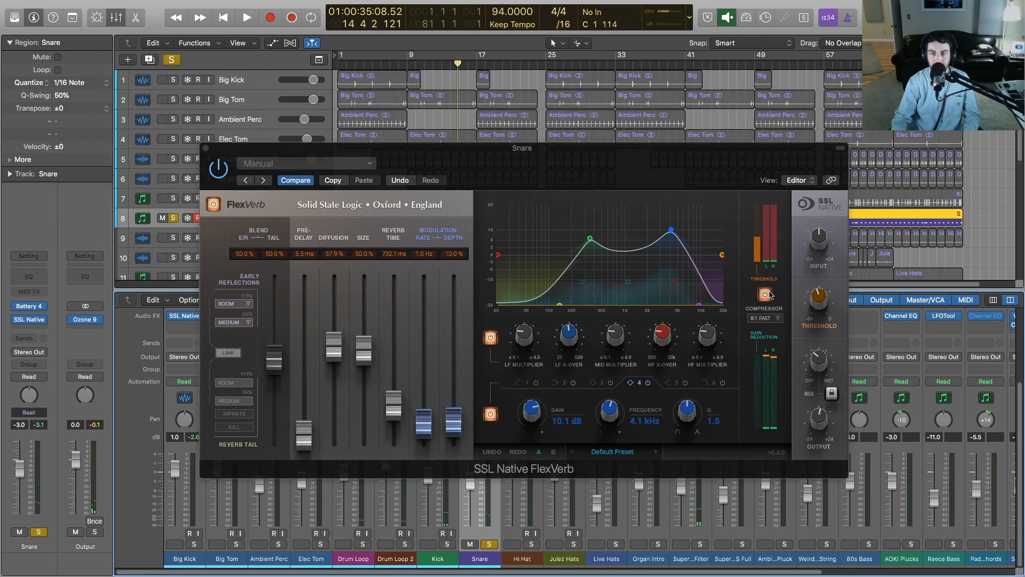
key(space)
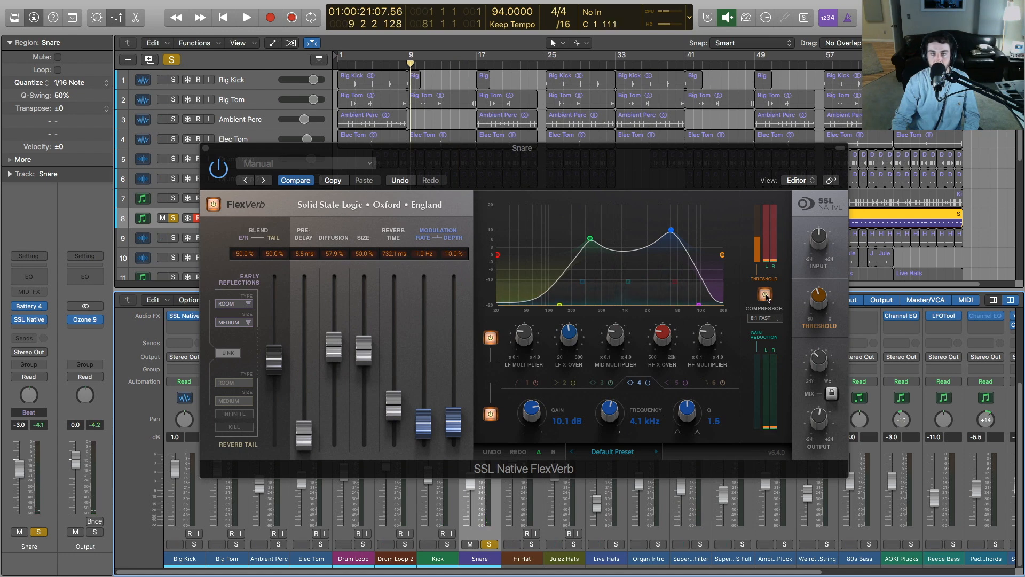
click(765, 294)
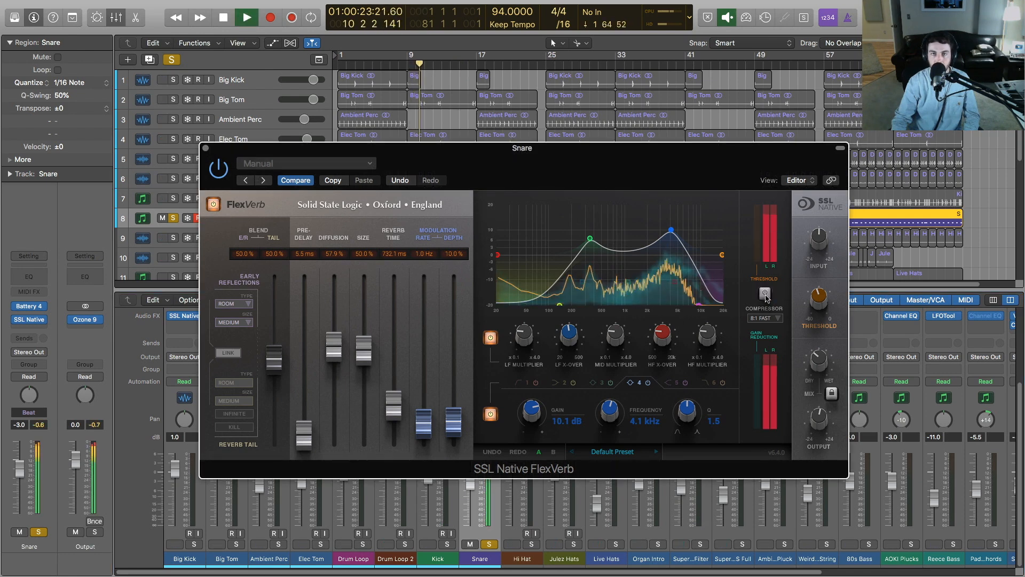
key(space)
key(space)
click(765, 294)
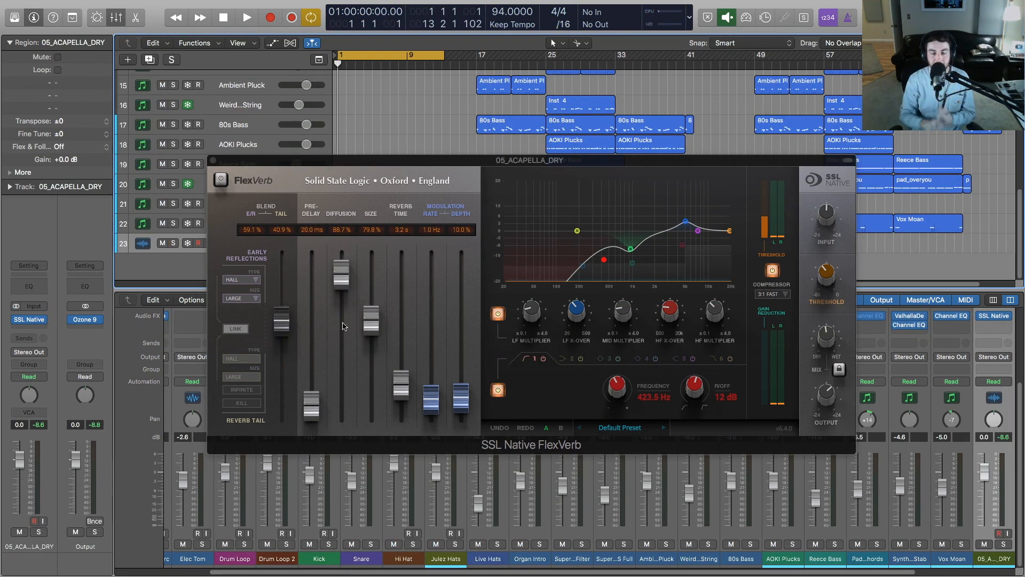
- Examine the early reflections type and size options in the FlexVerb on 05_ACAPELLA_DRY
click(255, 282)
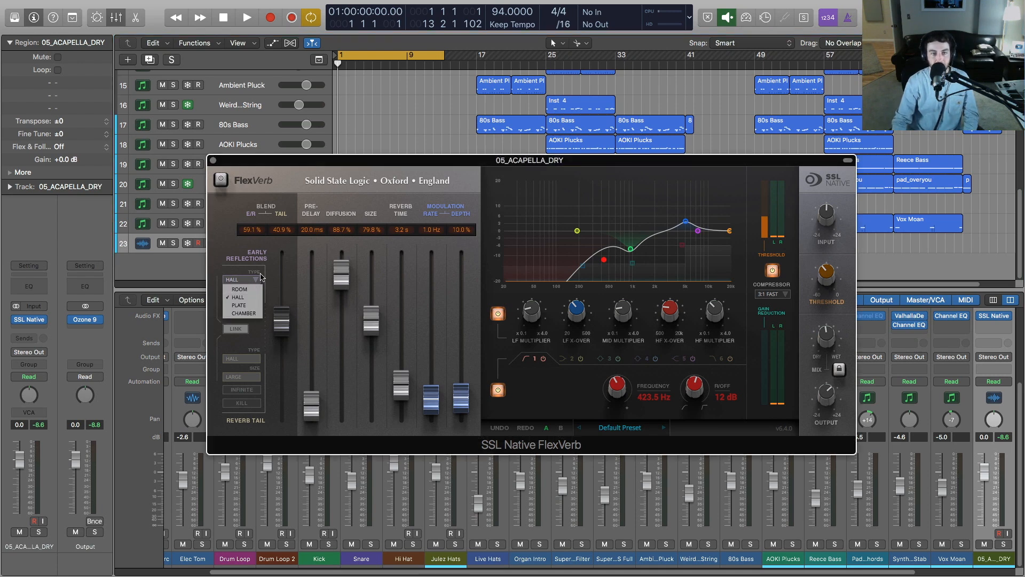
click(265, 272)
click(250, 298)
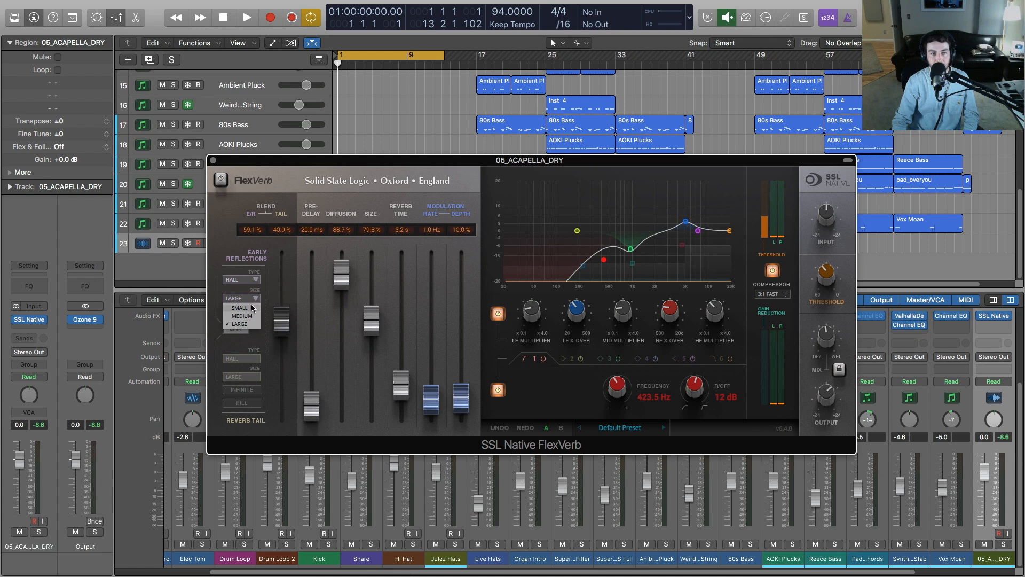
click(268, 270)
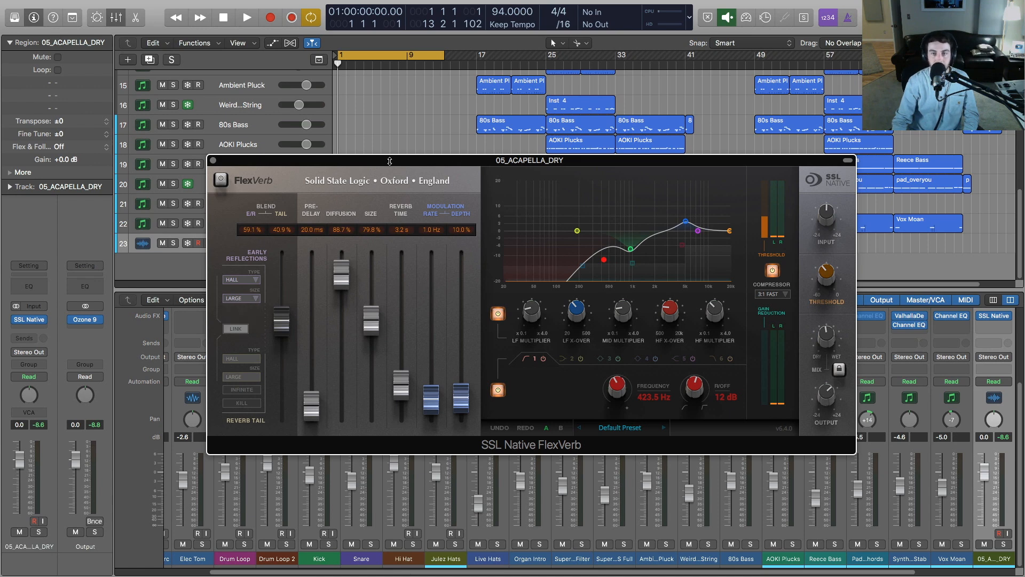
- Play the soloed 05_ACAPELLA_DRY track dry, and enable its FlexVerb during playback to compare the sound
mouse_move(572, 294)
key(s)
key(space)
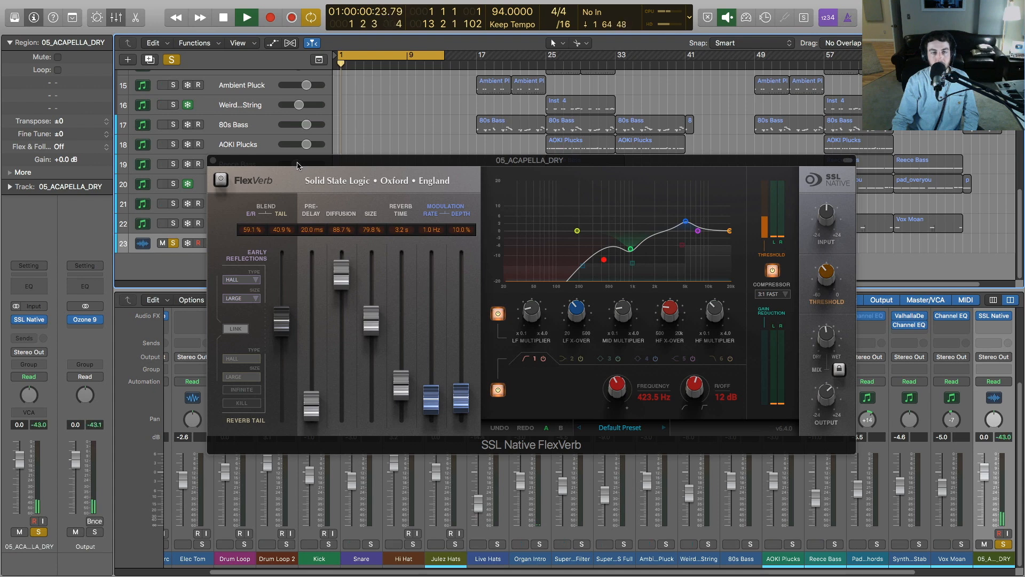
click(221, 181)
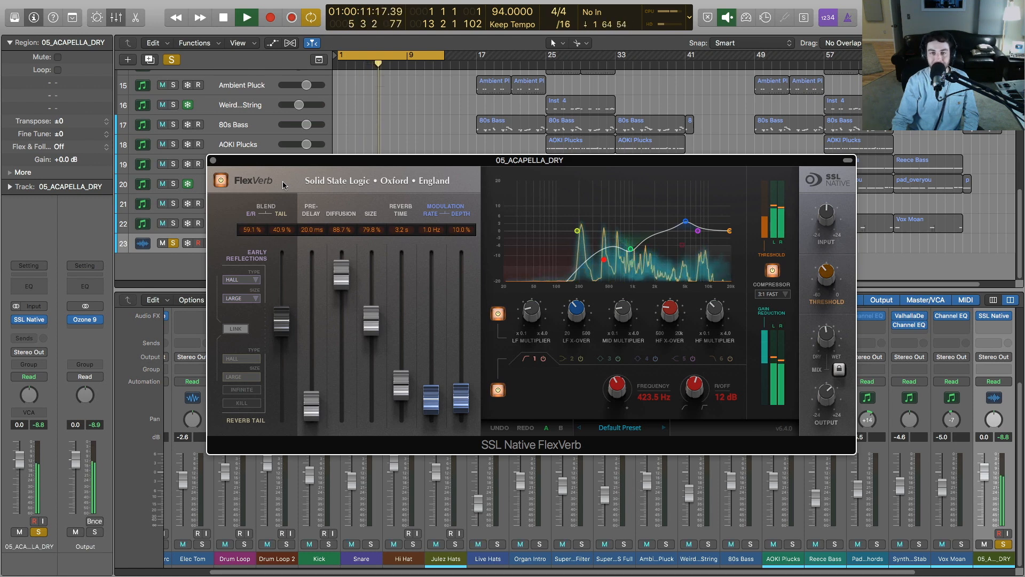
key(space)
- Play the acapella with FlexVerb's compressor switched off, and re-enable the compressor
click(772, 271)
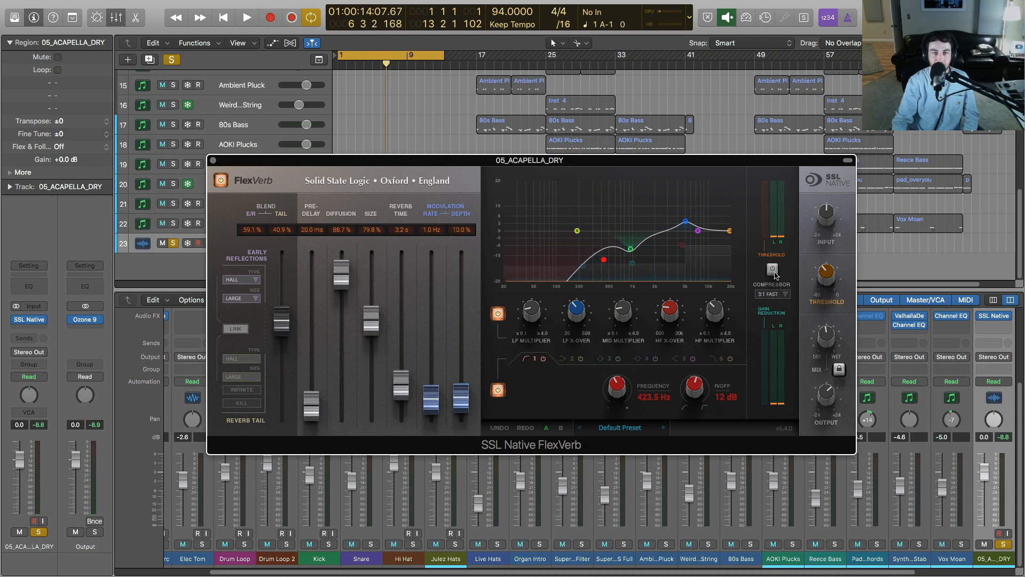
key(space)
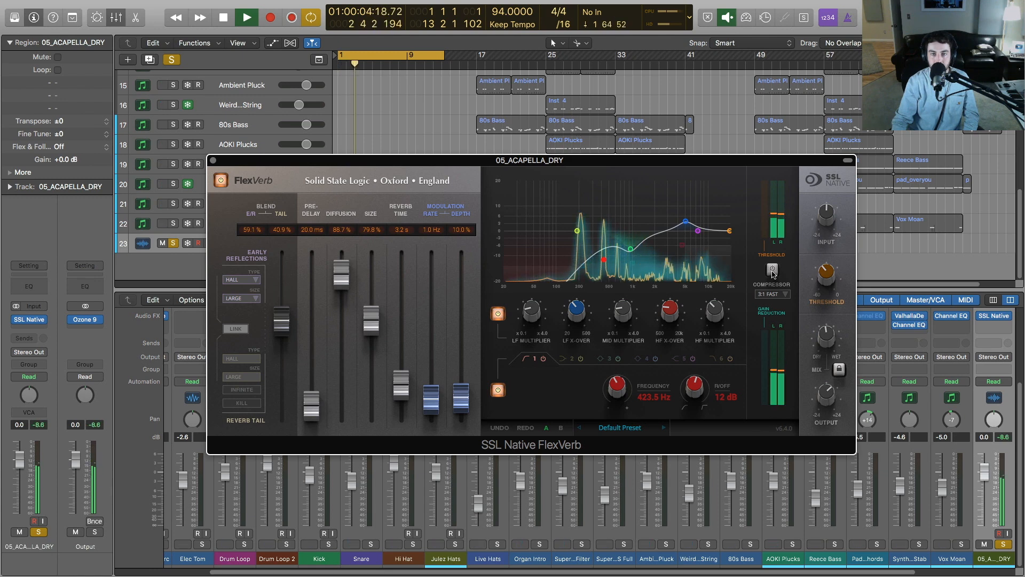
key(space)
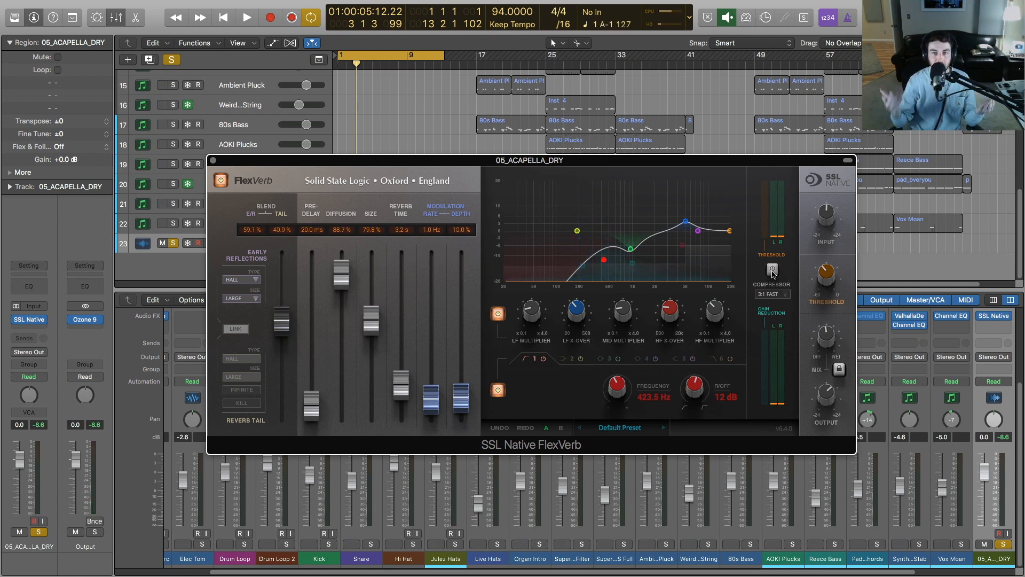
click(773, 271)
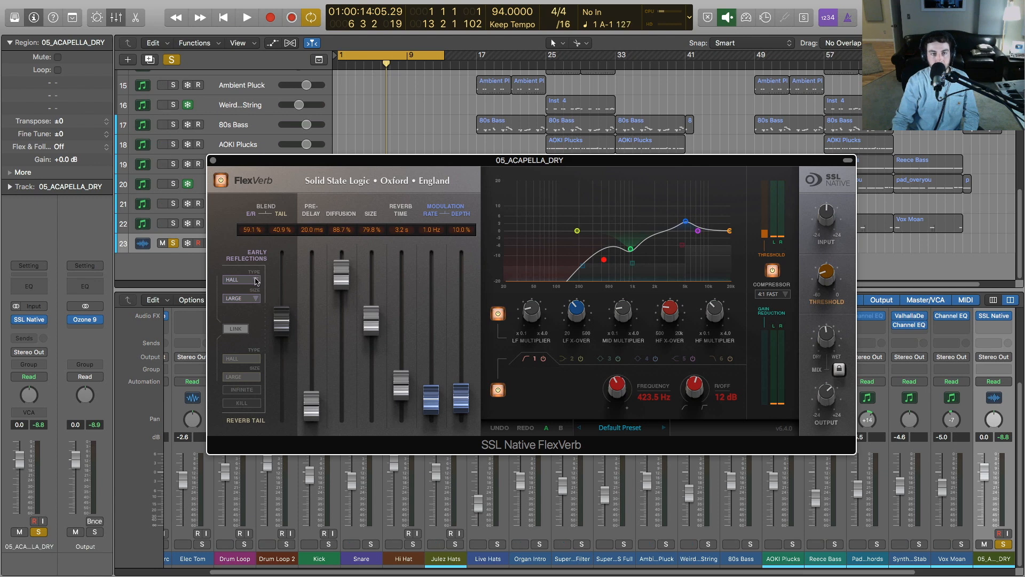
- Try the Room early reflections type on the acapella's FlexVerb and play the vocal
click(256, 281)
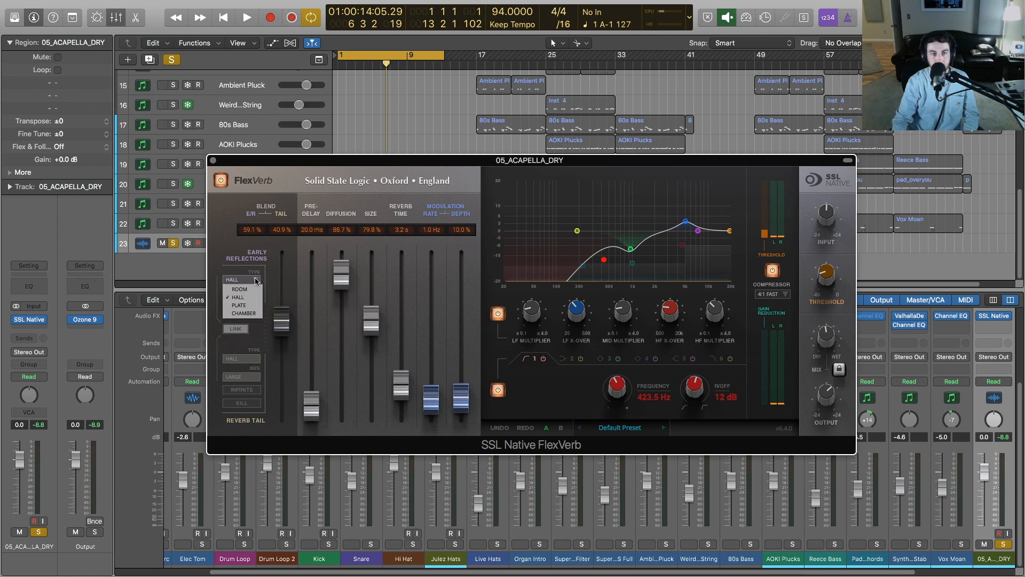
click(248, 290)
key(space)
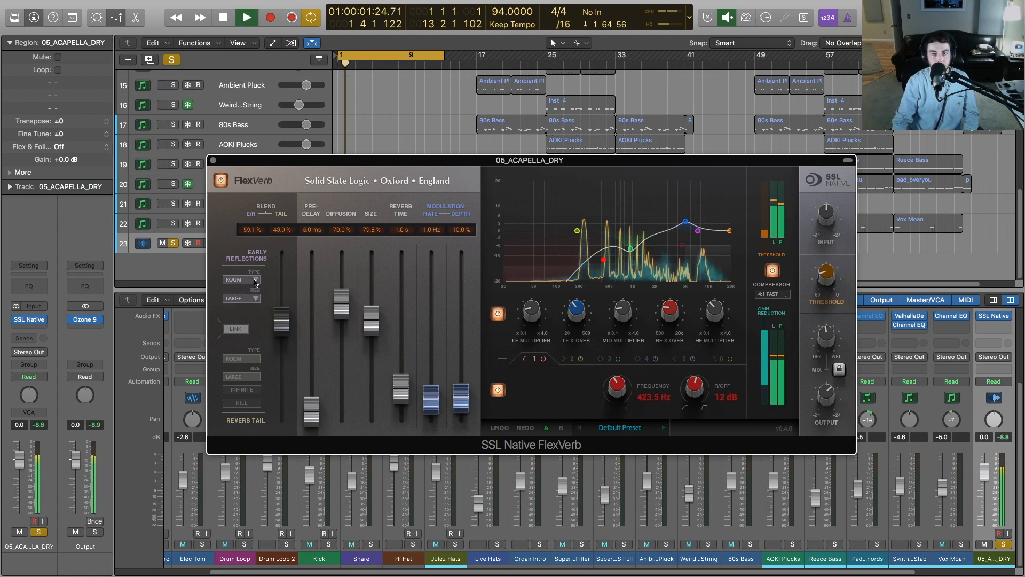
- Raise the compressor threshold of the acapella's FlexVerb and set its dry/wet mix to about 55% wet
drag(827, 275, 830, 246)
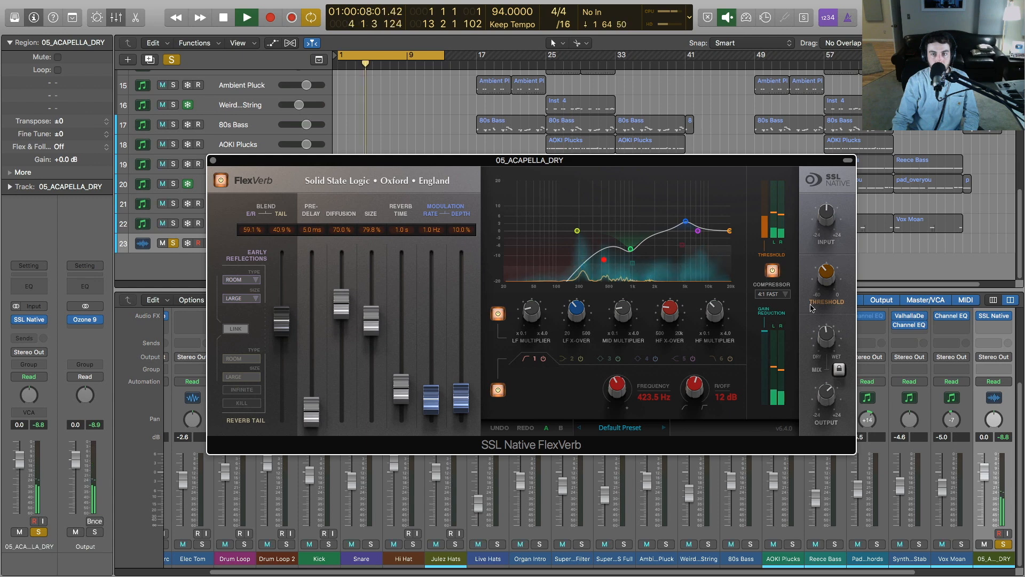
drag(823, 335, 824, 323)
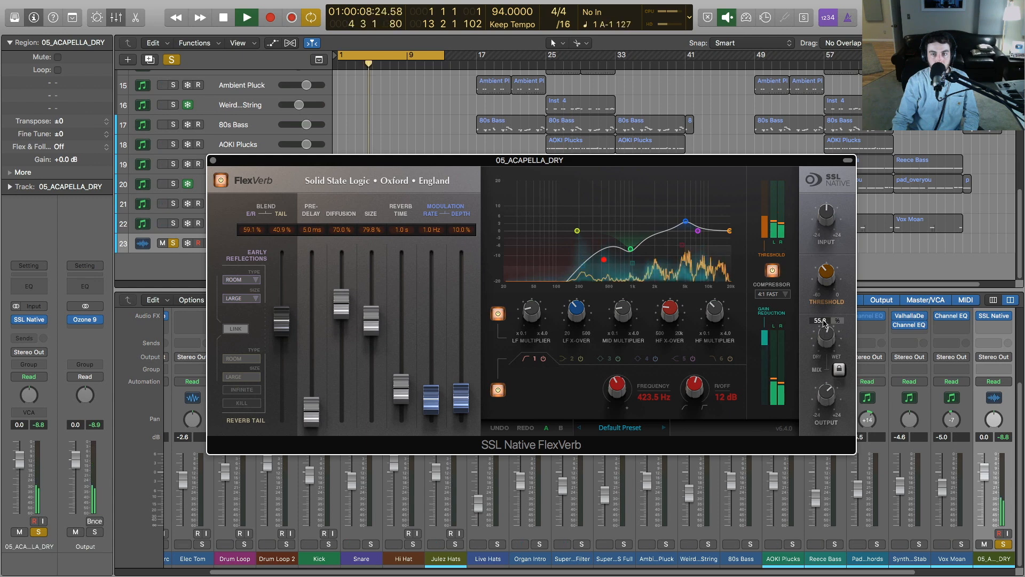
- Try the Plate type on the playing acapella with a reverb time of 3.2 s
click(241, 279)
click(247, 302)
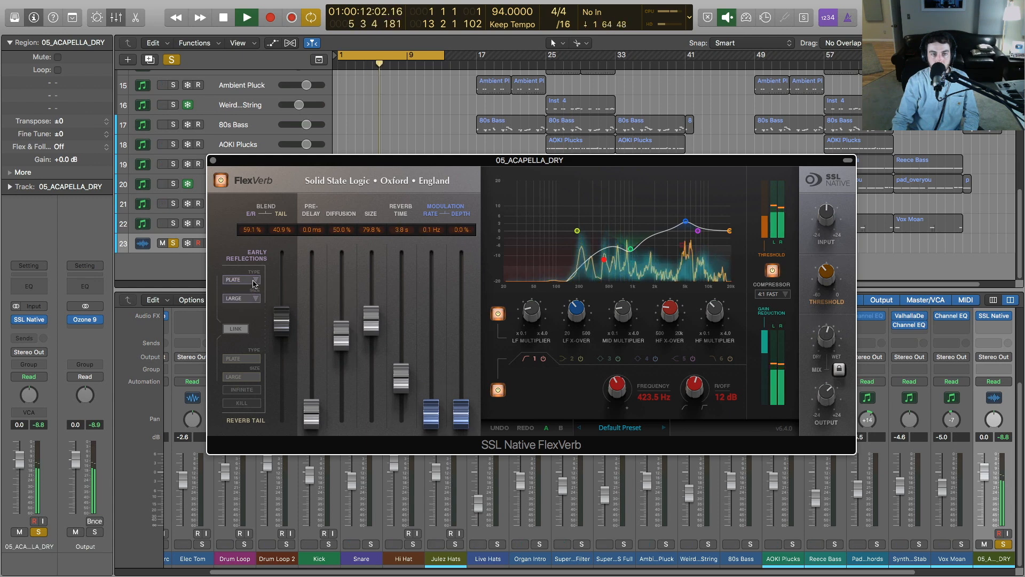
drag(401, 381, 401, 390)
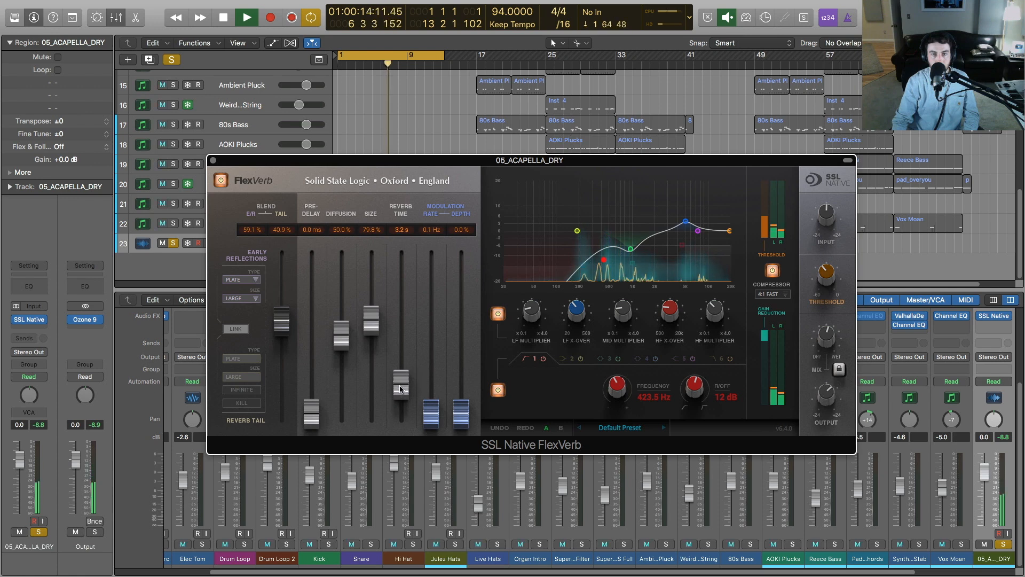
- Change the early reflections size of the acapella's FlexVerb to Small and raise the compressor threshold
click(255, 301)
click(240, 315)
mouse_move(836, 274)
drag(836, 275, 835, 262)
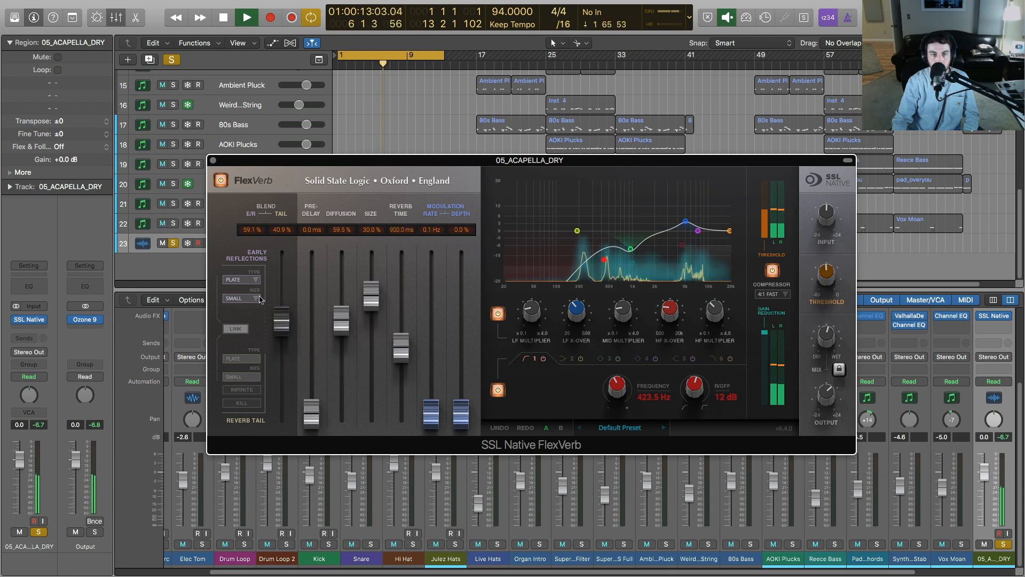
- Set the acapella's FlexVerb to the Chamber type with 1.7 s reverb time and 87.9% diffusion, fine-tuning the compressor threshold
click(249, 280)
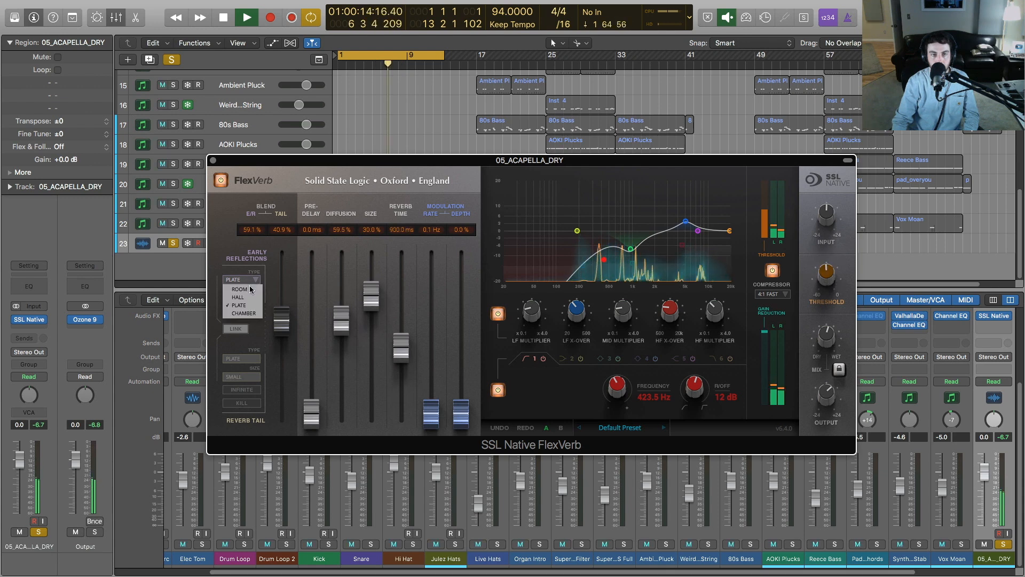
click(244, 313)
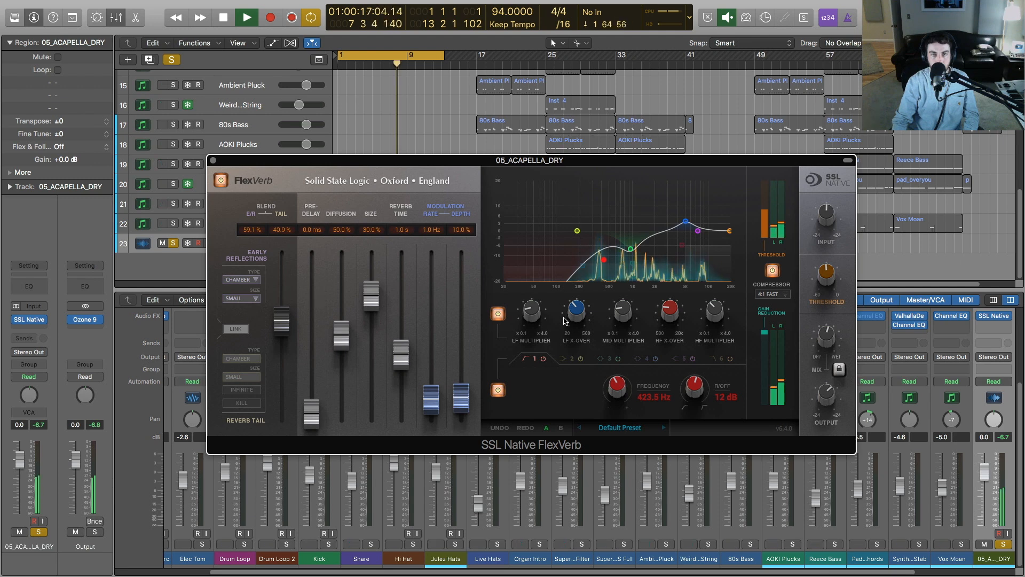
mouse_move(826, 267)
drag(404, 368, 406, 302)
drag(345, 341, 334, 280)
drag(823, 267, 824, 266)
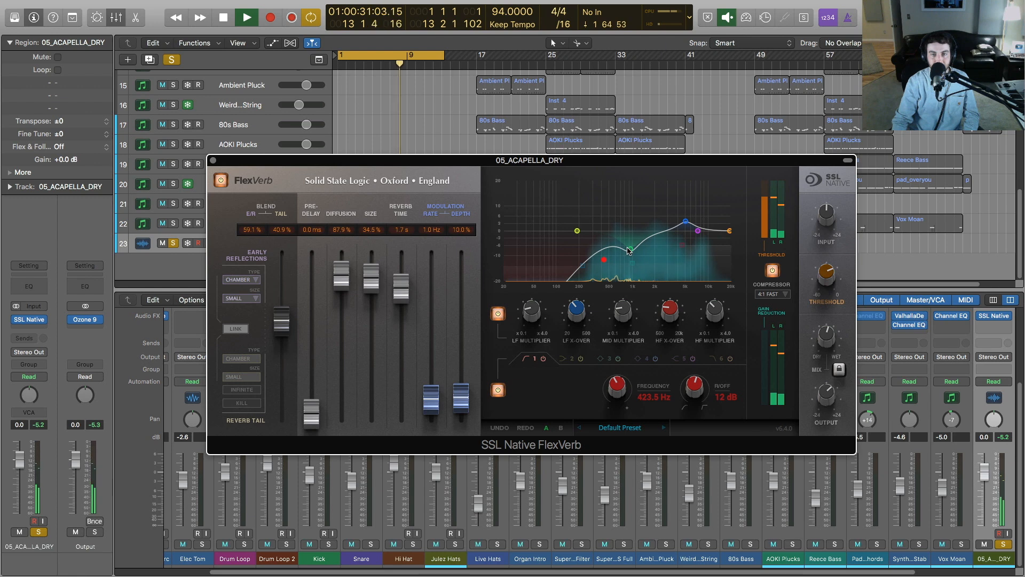
- Stop playback and set the early reflections of the acapella's FlexVerb to the Hall type with Medium size
key(space)
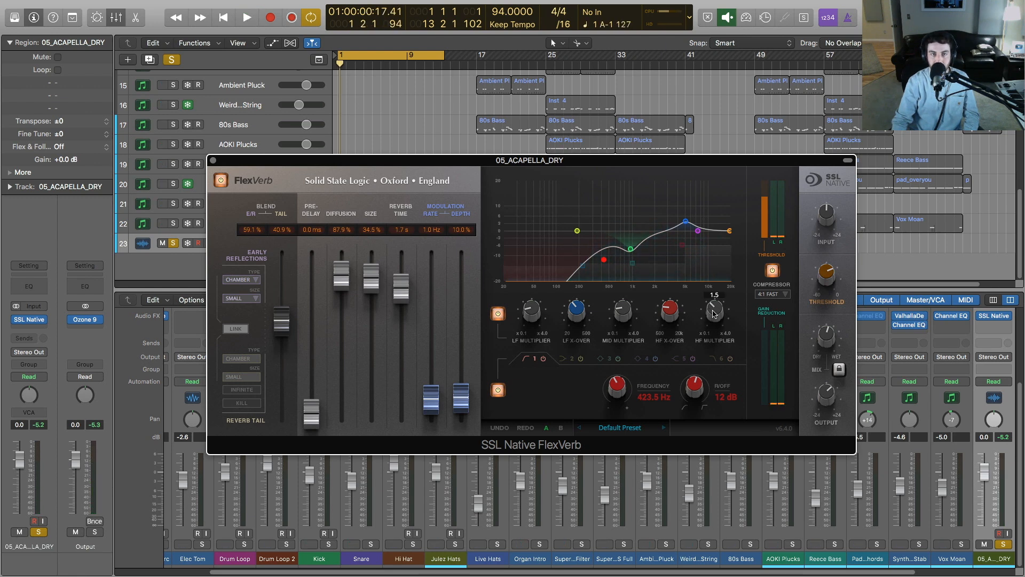
click(238, 280)
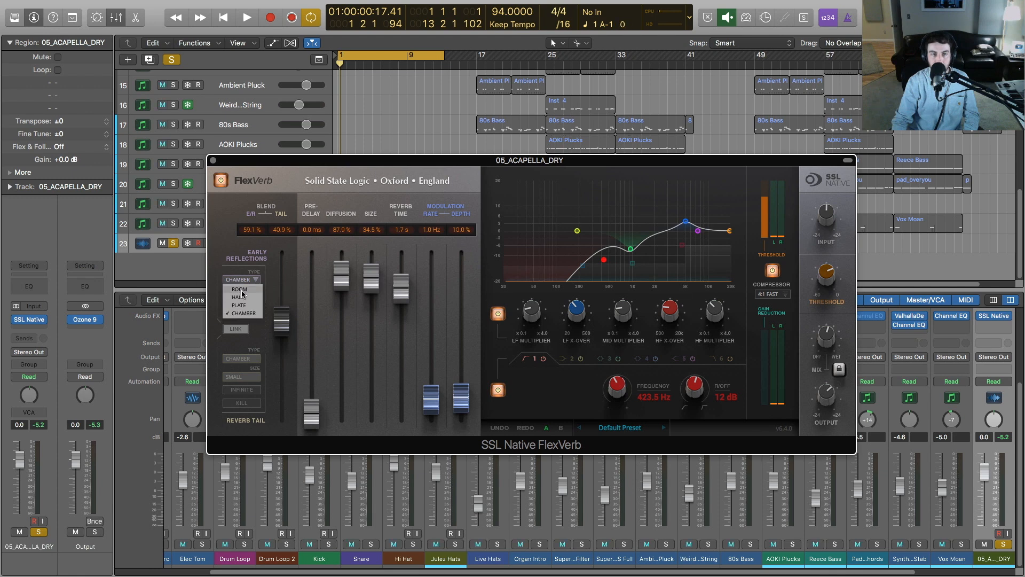
click(244, 300)
click(244, 300)
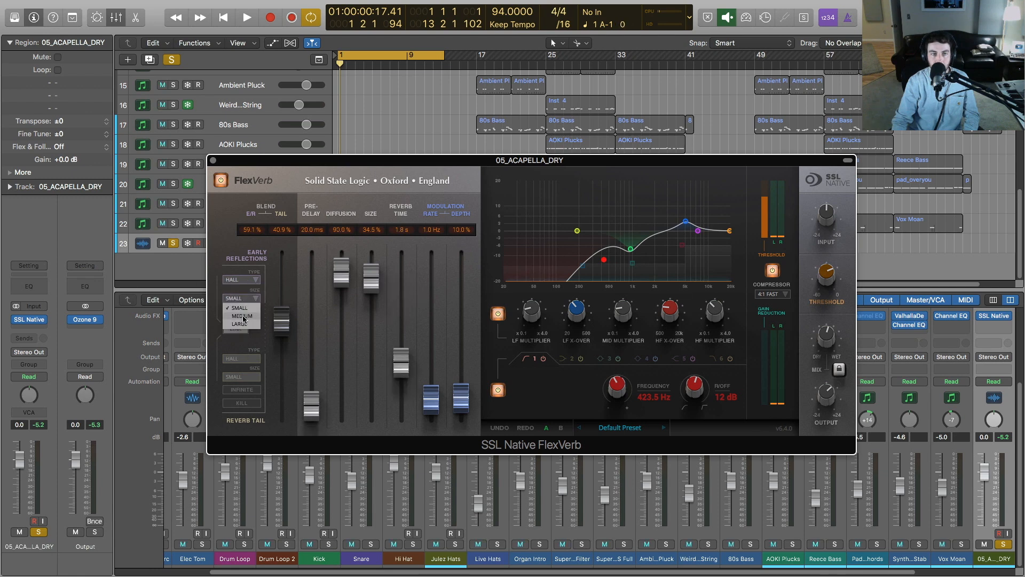
click(244, 316)
- Play the acapella and sweep the HF multiplier of its FlexVerb down and up, settling on a setting above 1.5
mouse_move(716, 312)
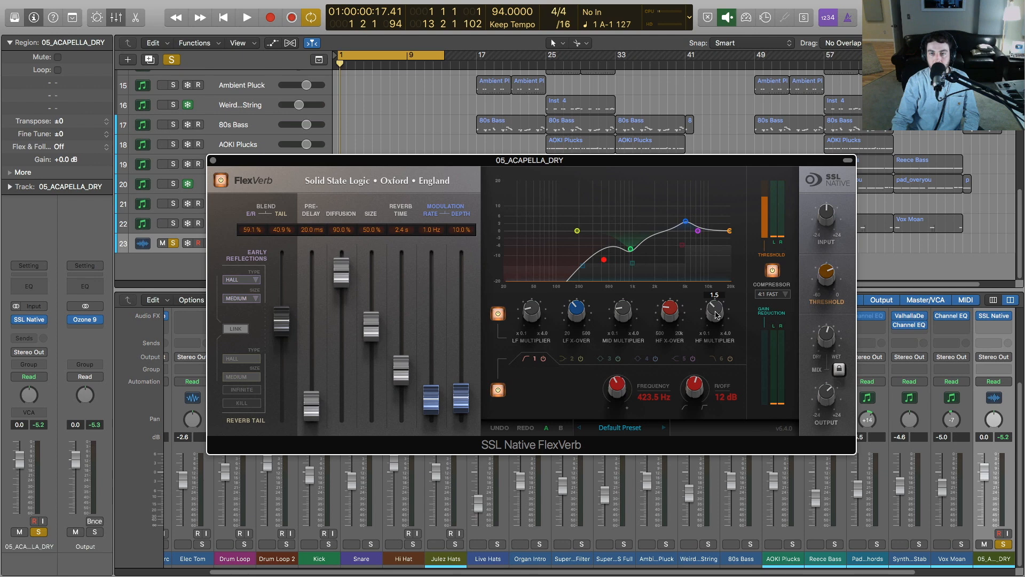
key(space)
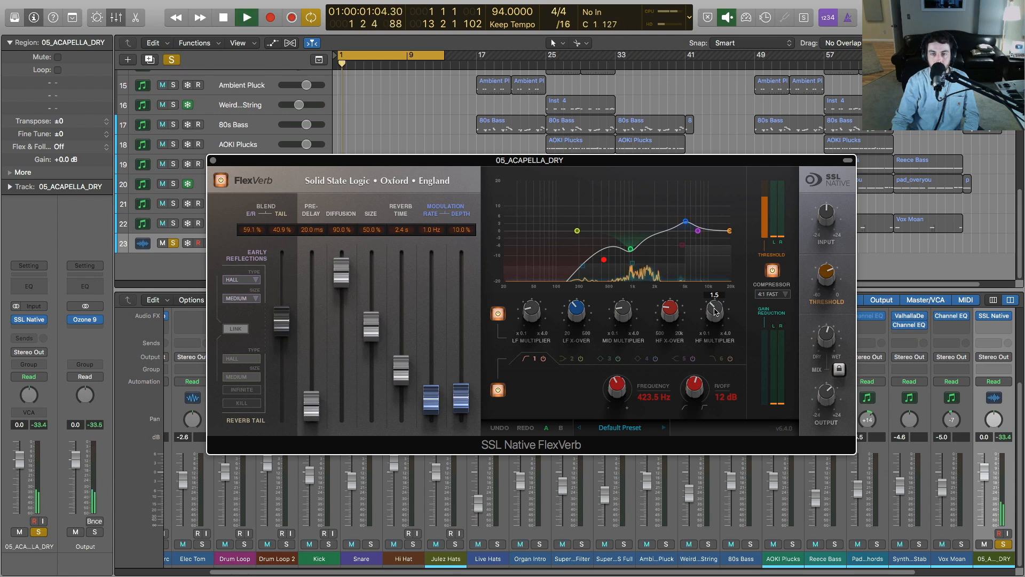
drag(712, 319, 719, 381)
drag(717, 316, 718, 239)
drag(666, 312, 715, 309)
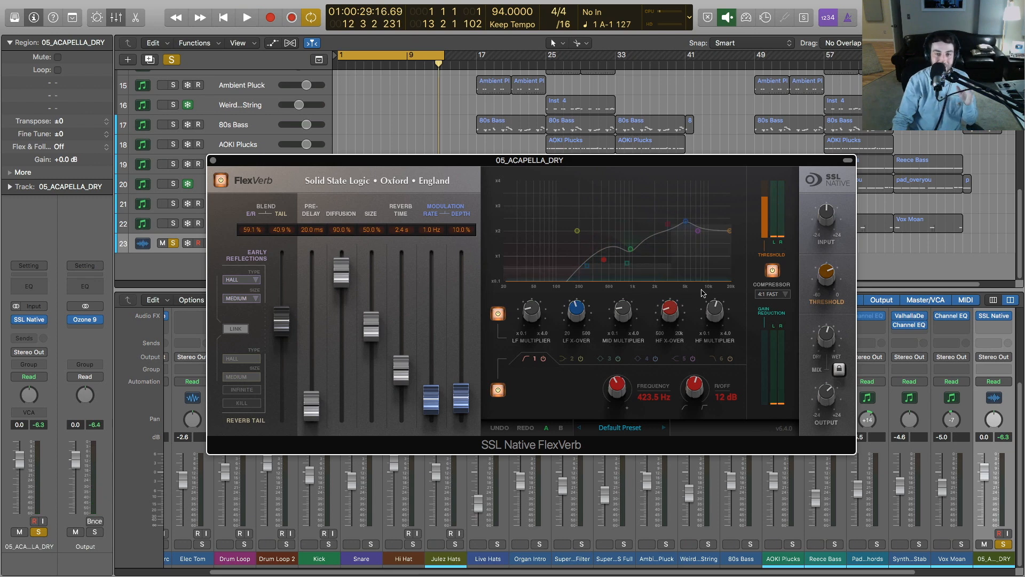
- Inspect the EQ curve of the acapella's FlexVerb and show the available early reflections types
mouse_move(716, 311)
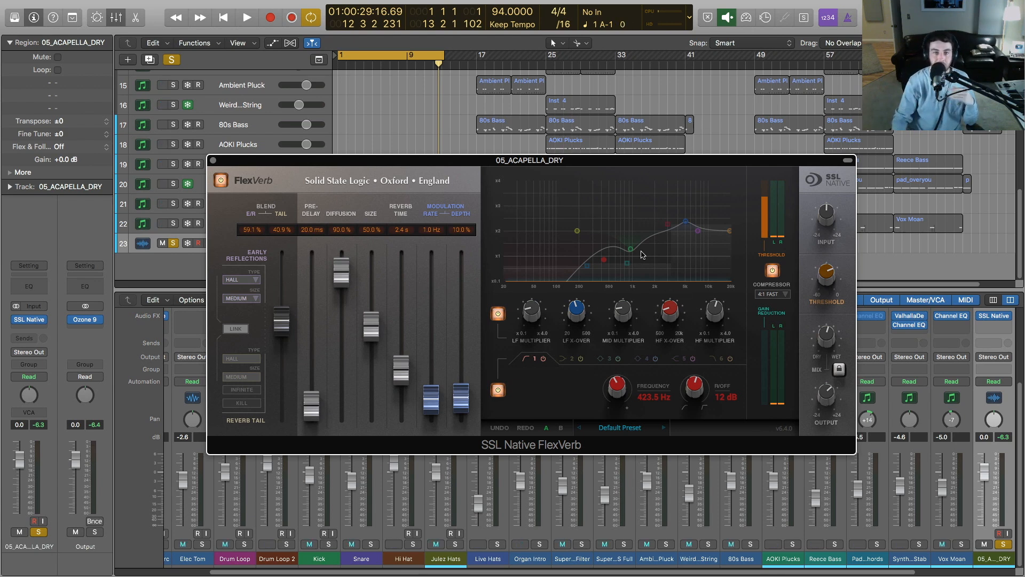
click(632, 251)
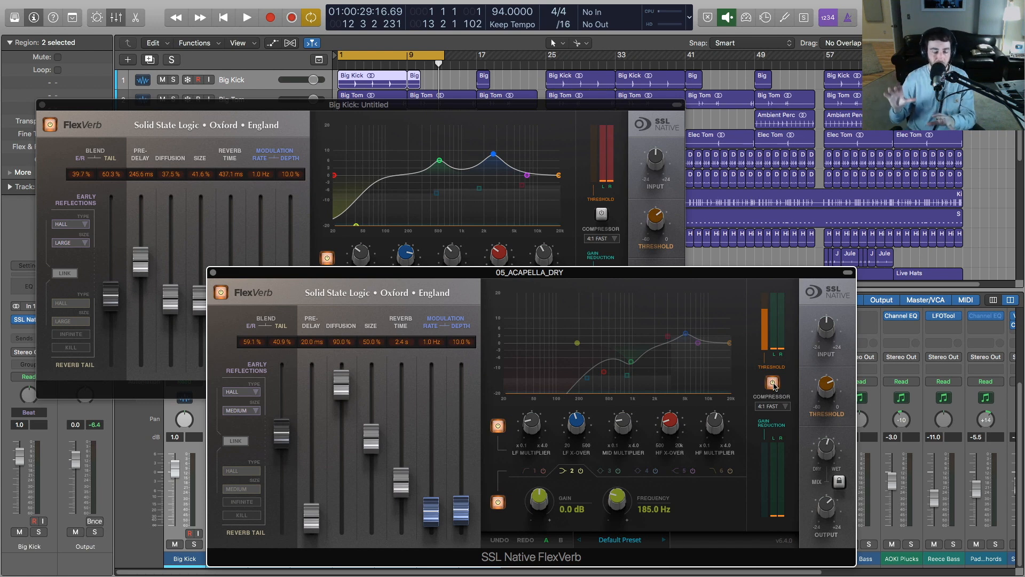
click(252, 392)
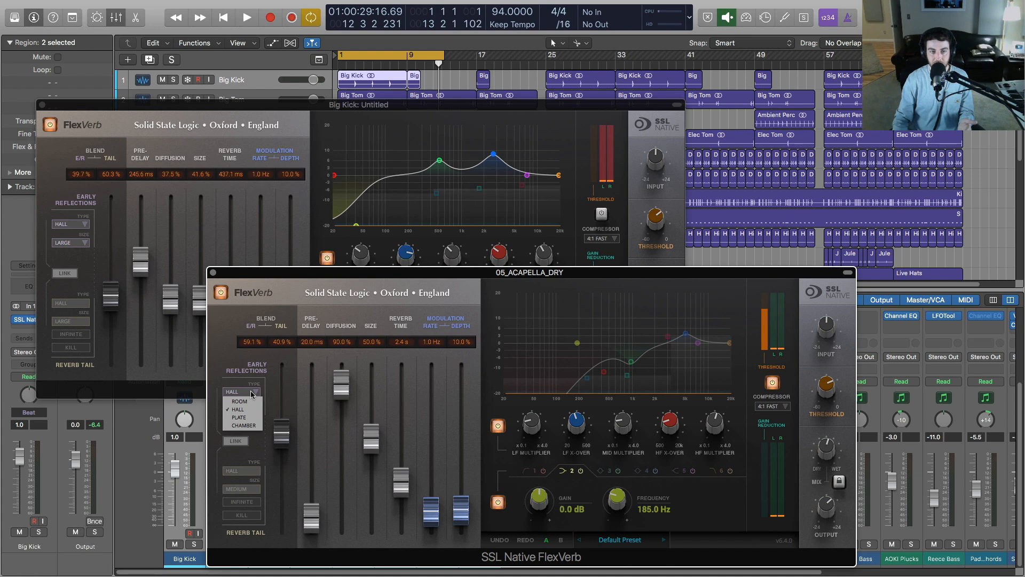